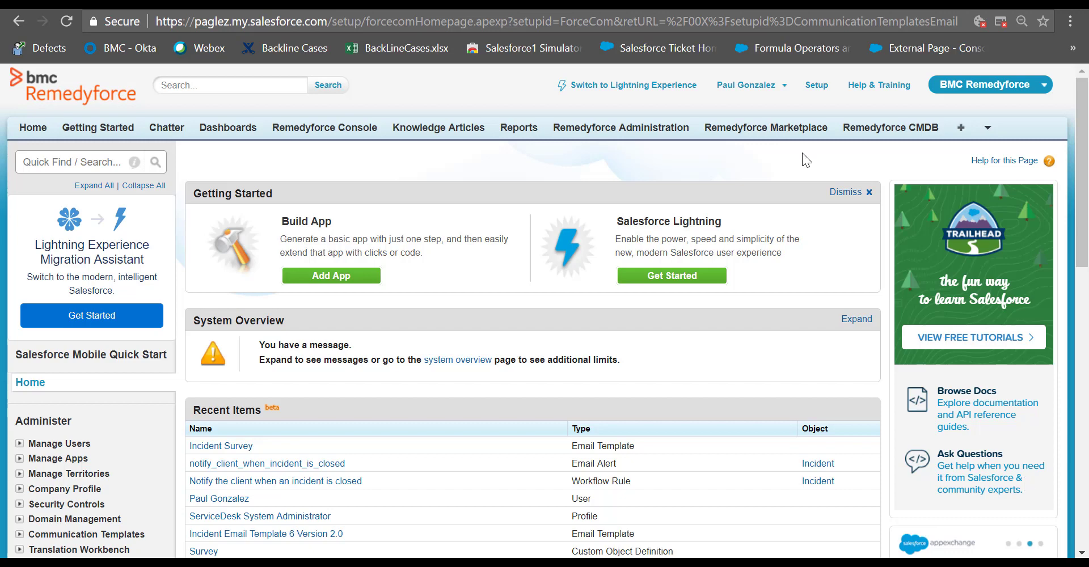
# Step: Find the Sites setup page and open the details of the SelfService site
pyautogui.click(65, 166)
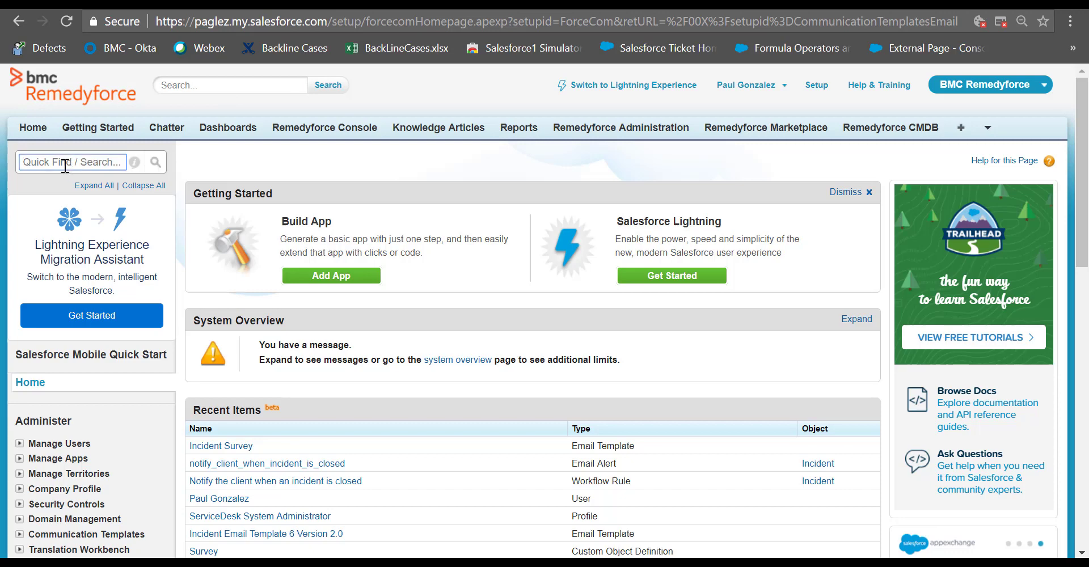
pyautogui.write('SITE')
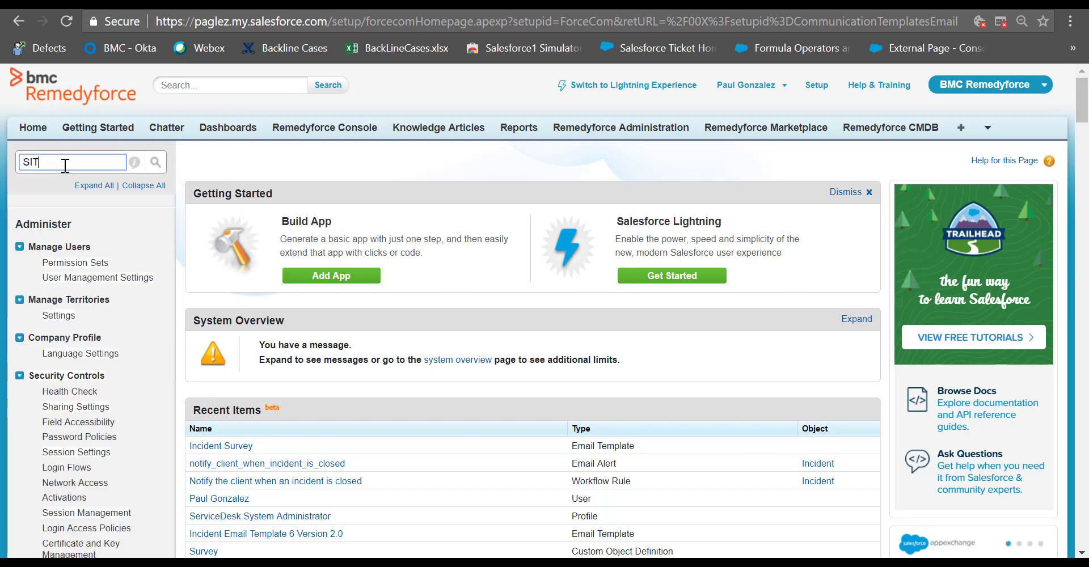
pyautogui.click(52, 359)
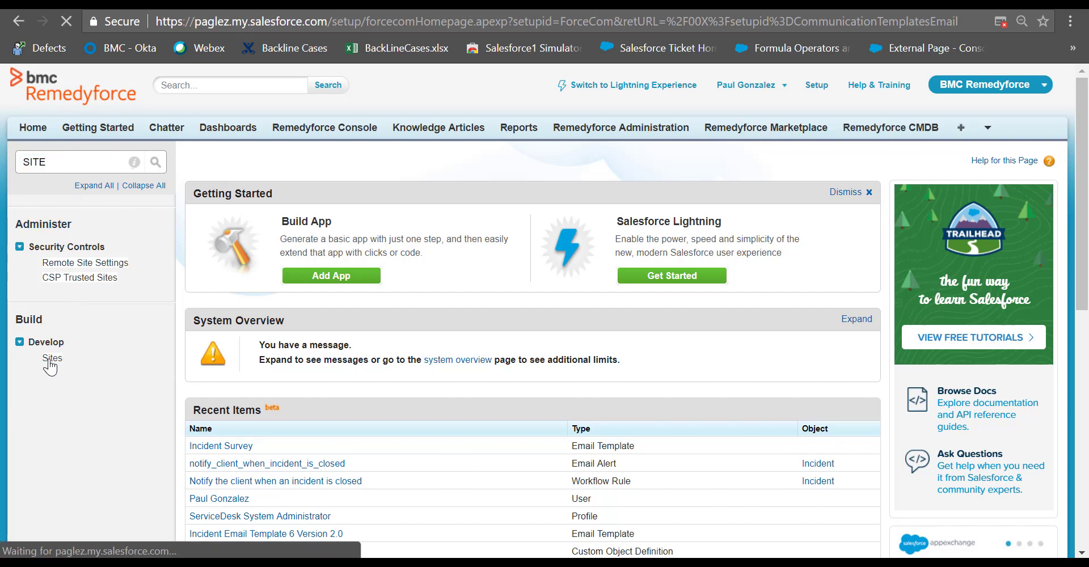
pyautogui.scroll(-3, 568, 272)
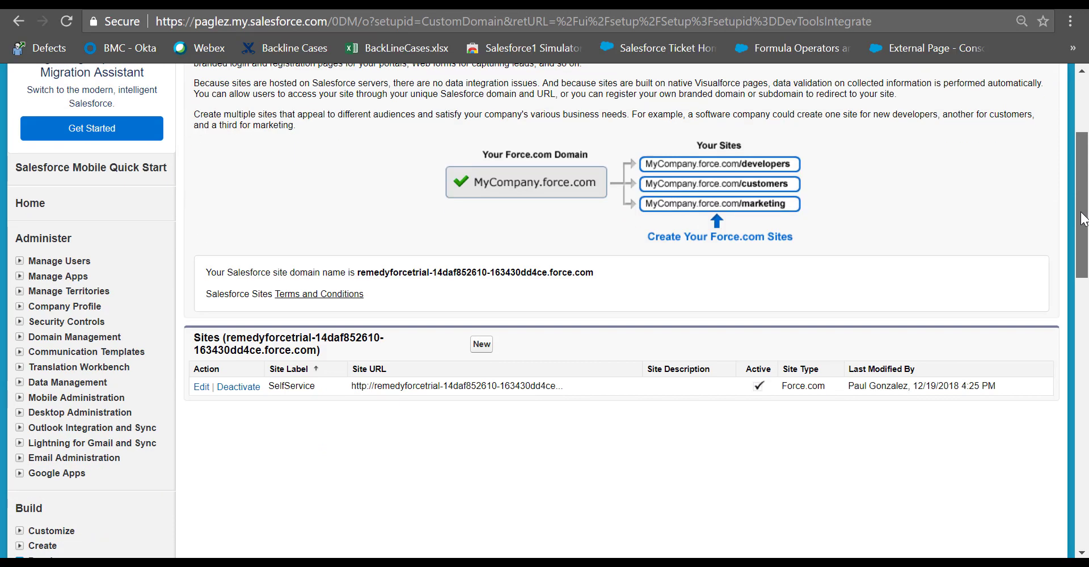
pyautogui.click(310, 400)
pyautogui.scroll(-5, 1081, 261)
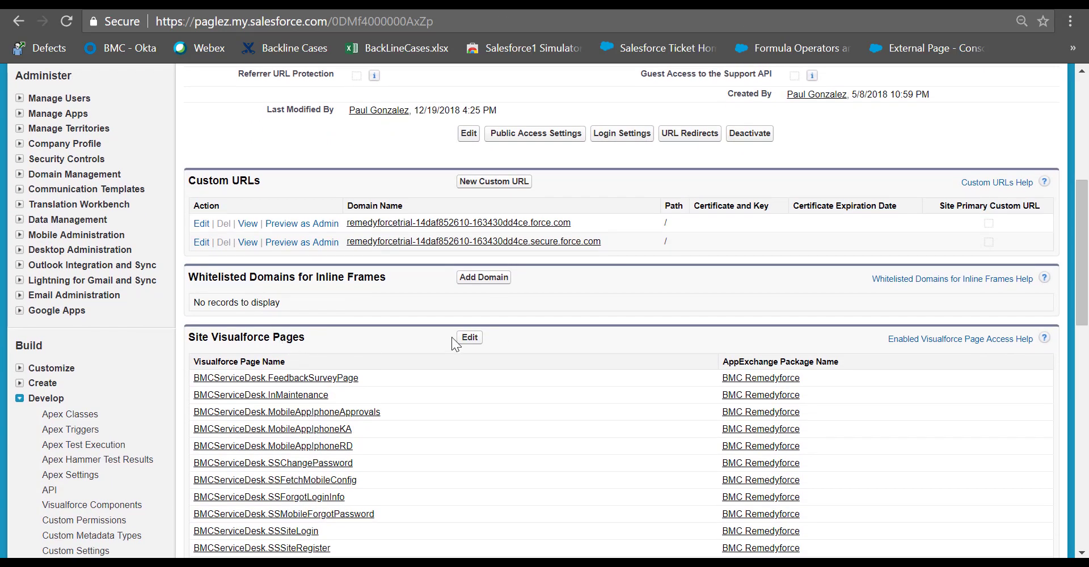
# Step: Enable BMCServiceDesk.SurveyPage in the SelfService site's Visualforce pages and save the access change
pyautogui.click(470, 338)
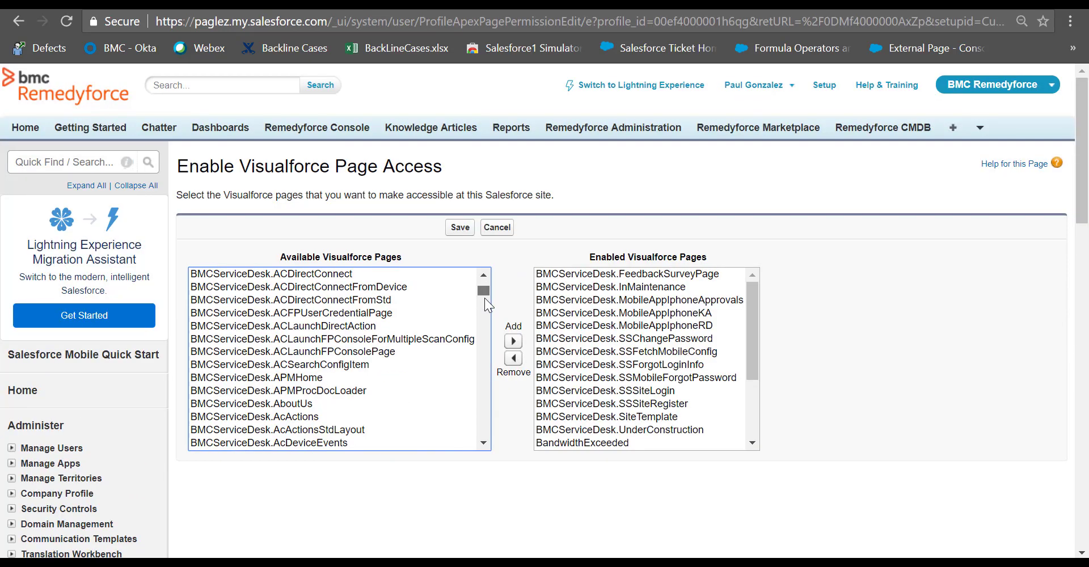
pyautogui.click(488, 302)
pyautogui.moveTo(488, 302); pyautogui.dragTo(485, 346)
pyautogui.scroll(-10, 485, 346)
pyautogui.click(465, 345)
pyautogui.click(514, 341)
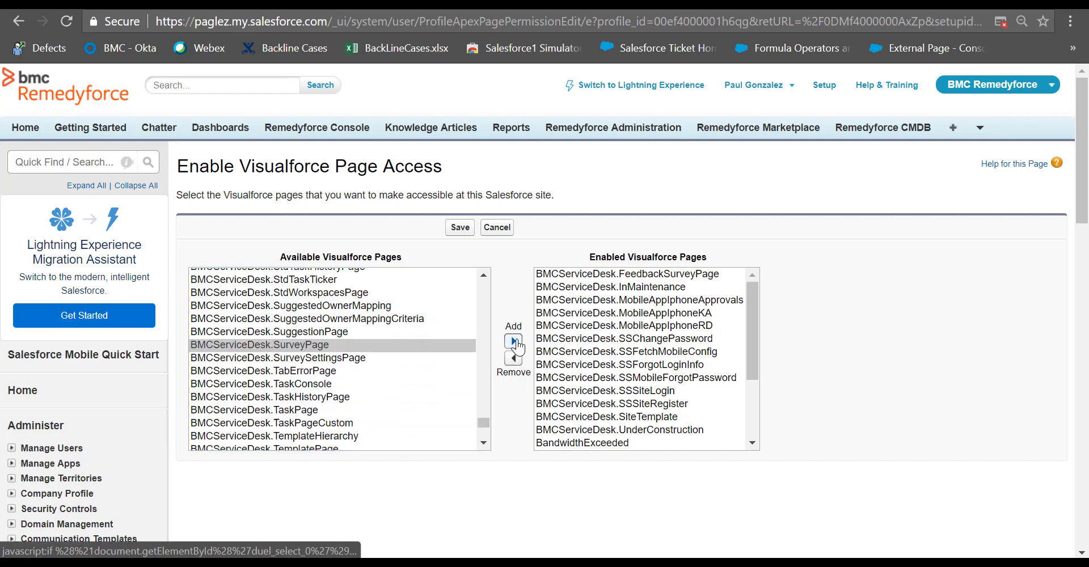
pyautogui.scroll(-3, 568, 256)
pyautogui.scroll(3, 652, 68)
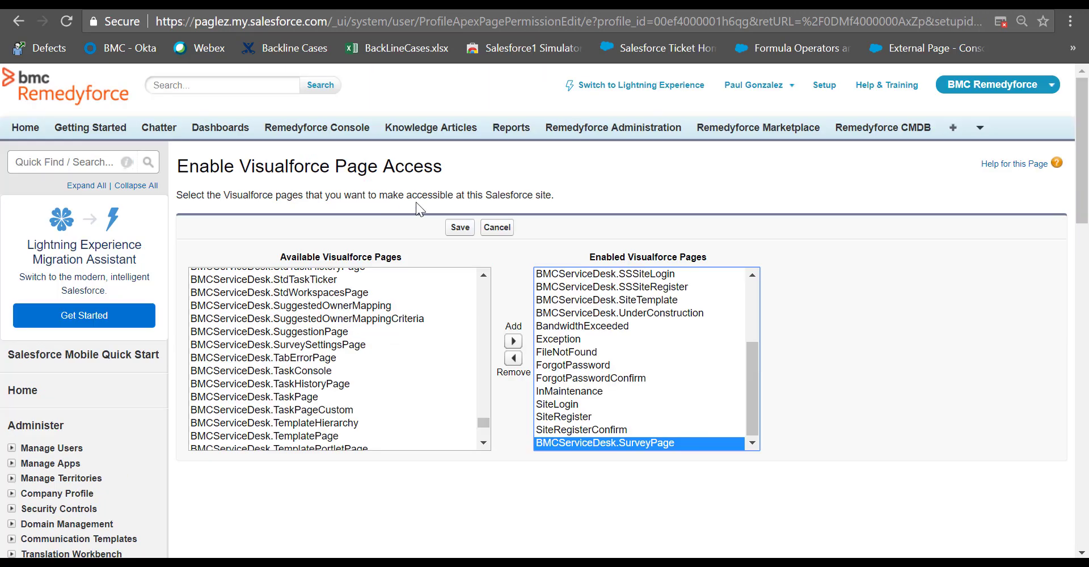
pyautogui.click(458, 230)
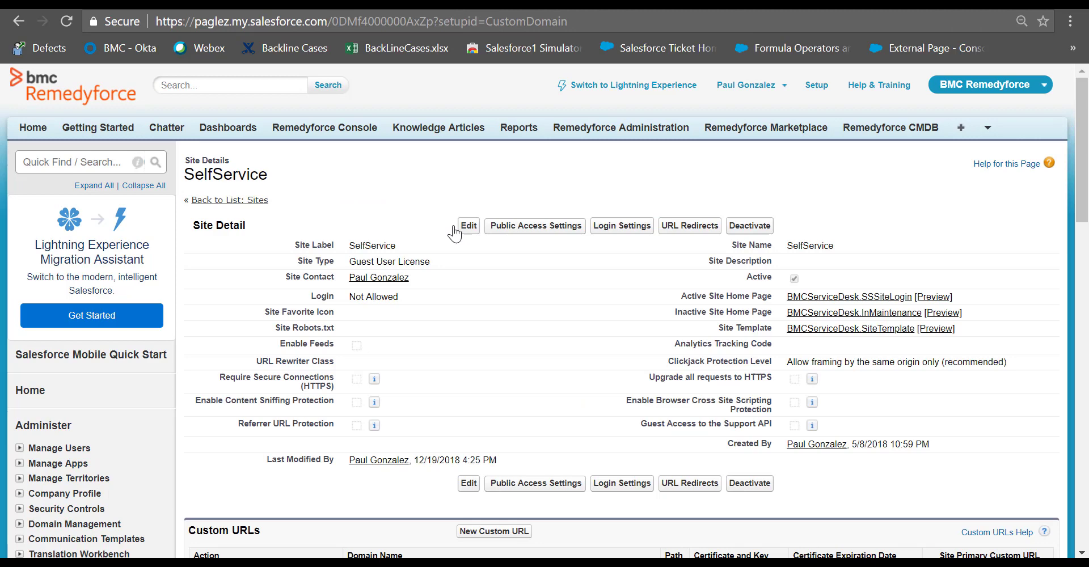
# Step: Return to the Sites list, copy the SelfService site's URL, and go back to the setup home page
pyautogui.click(78, 160)
pyautogui.write('SITE')
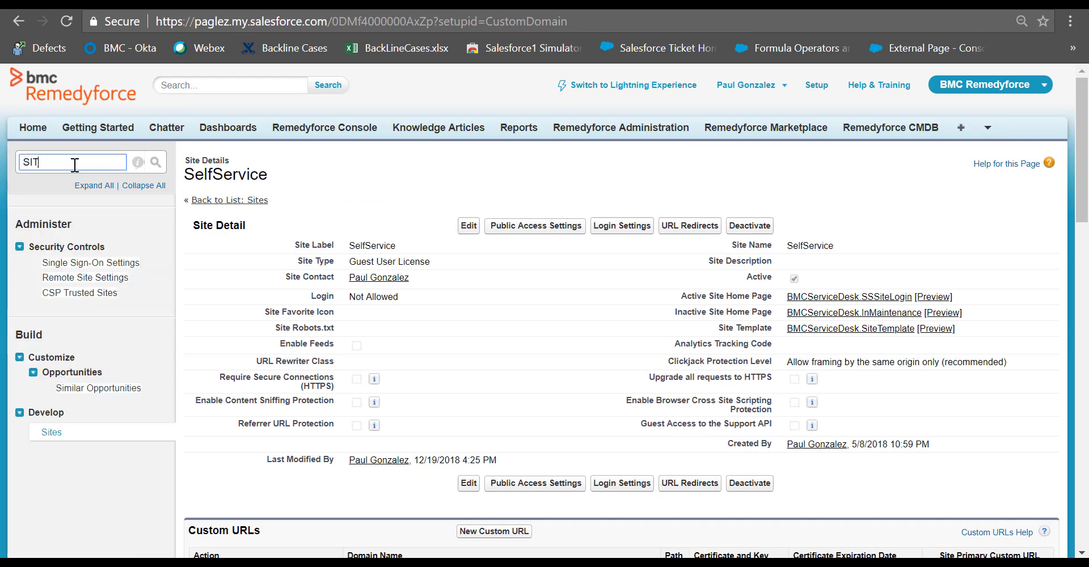
pyautogui.click(52, 362)
pyautogui.scroll(-2, 436, 352)
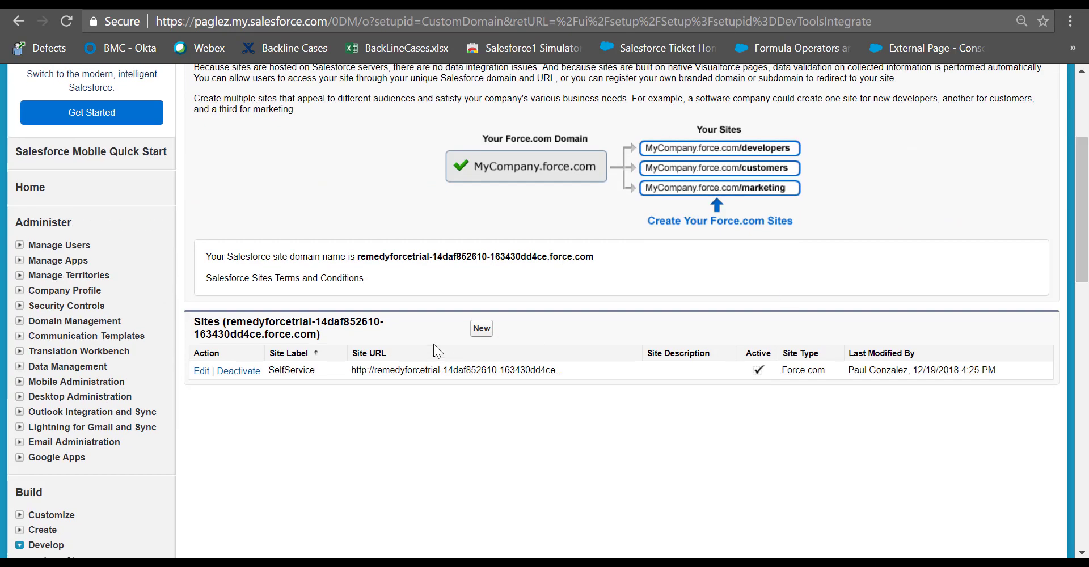
pyautogui.rightClick(395, 377)
pyautogui.click(454, 474)
pyautogui.hotkey('alt', 'Left')
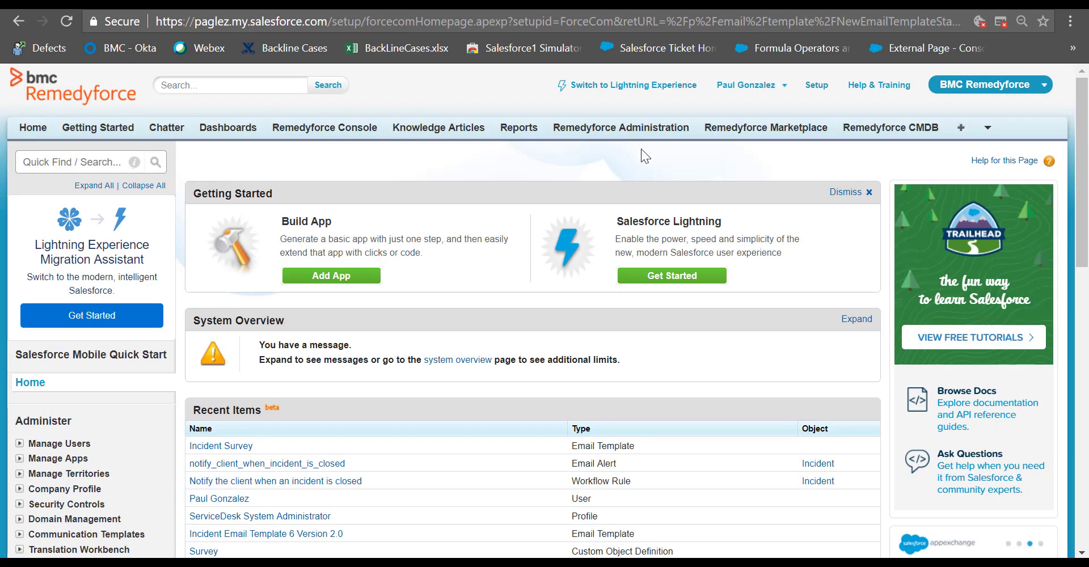
# Step: Find Classic Email Templates and start a new template of type Custom (without using Letterhead)
pyautogui.click(89, 161)
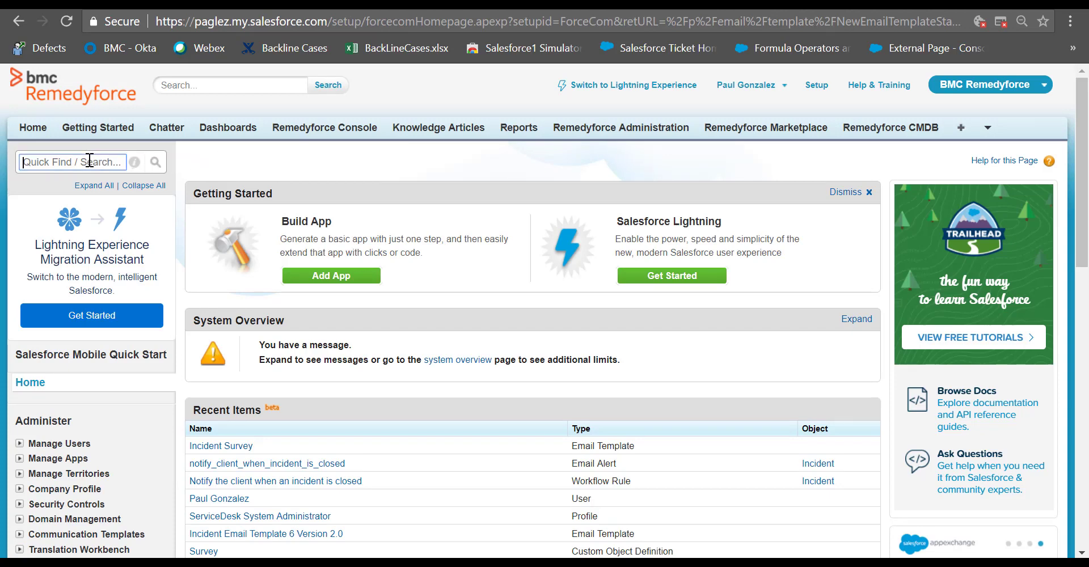
pyautogui.write('clas')
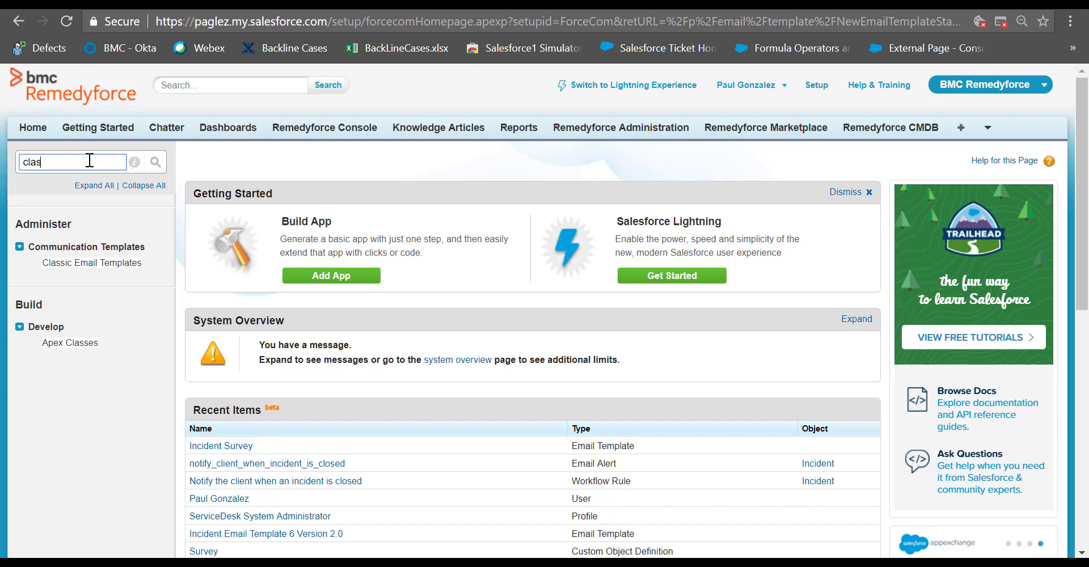
pyautogui.click(101, 264)
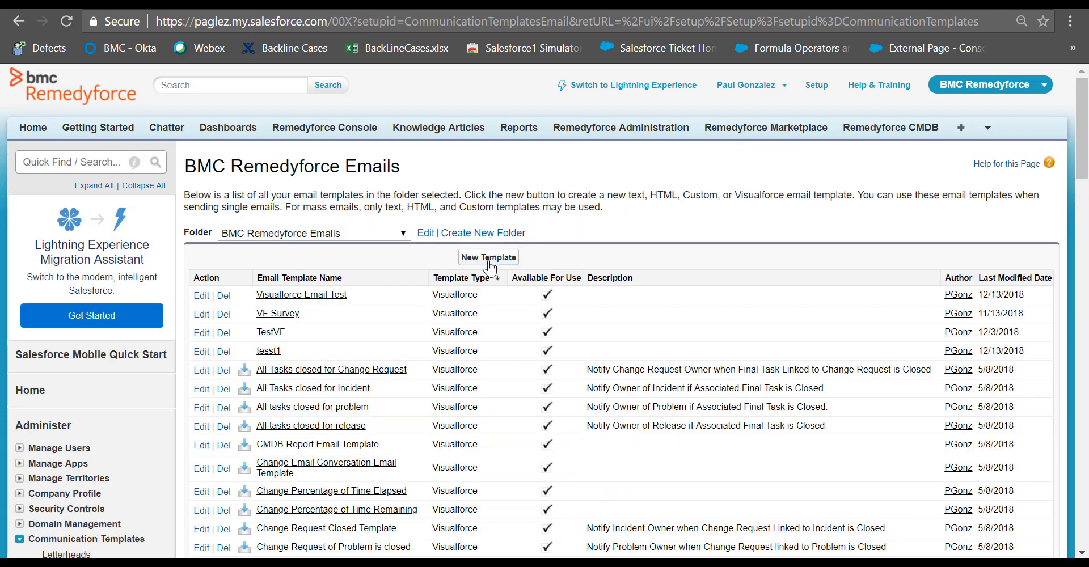
pyautogui.click(471, 234)
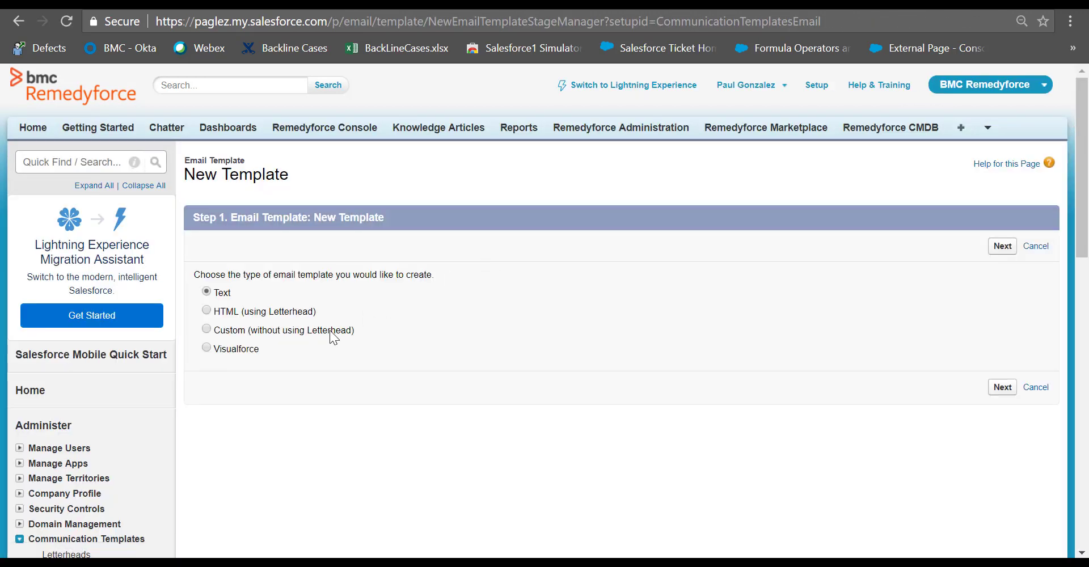
pyautogui.click(1002, 246)
# Step: Name the email template "Incident Closed with Survey", make it available for use, and continue to the HTML content
pyautogui.click(414, 386)
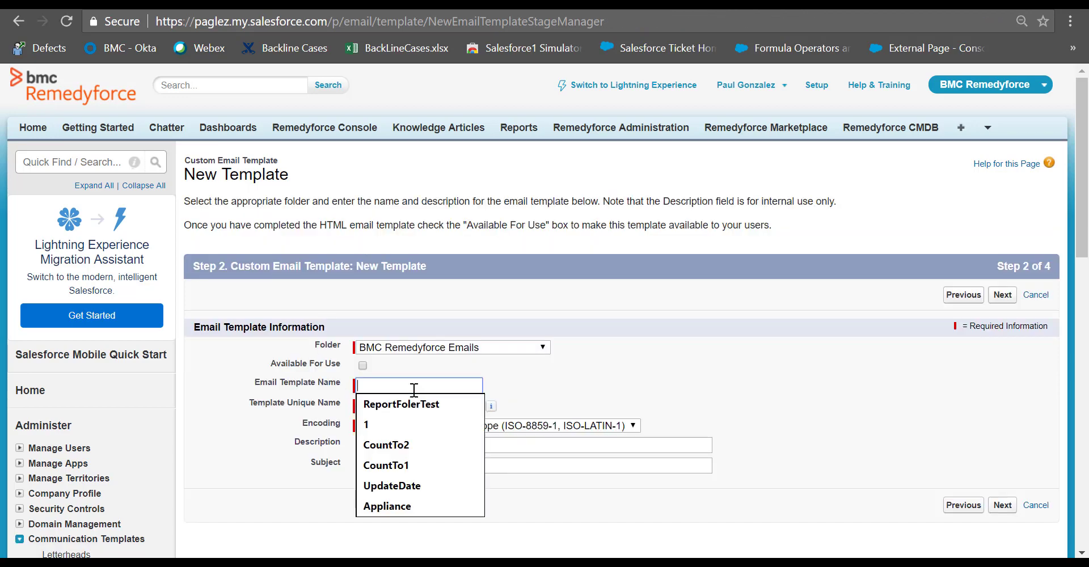
pyautogui.hotkey('ctrl', 'v')
pyautogui.press('Tab')
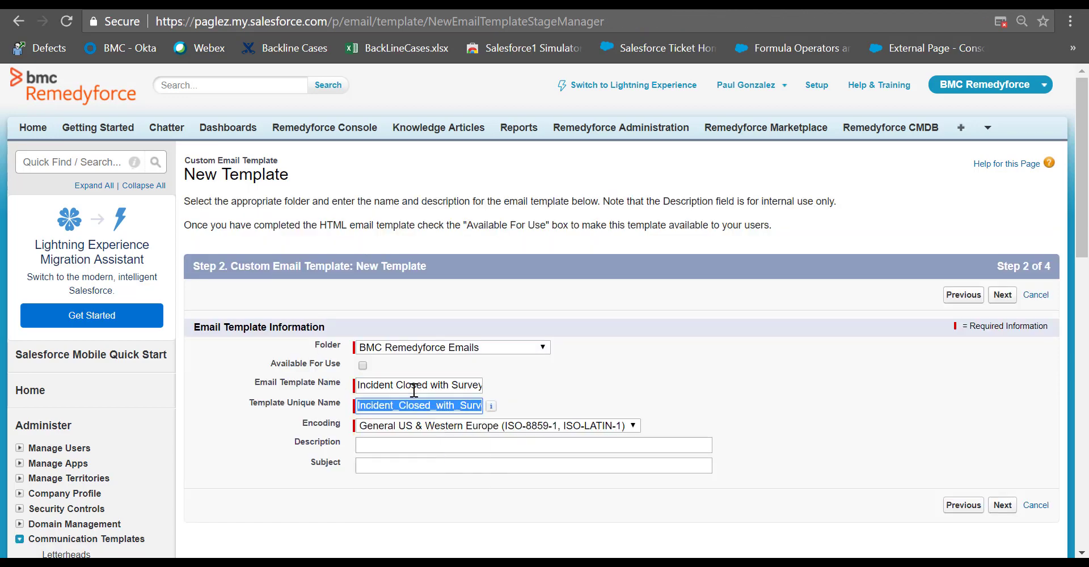
pyautogui.click(421, 444)
pyautogui.click(363, 367)
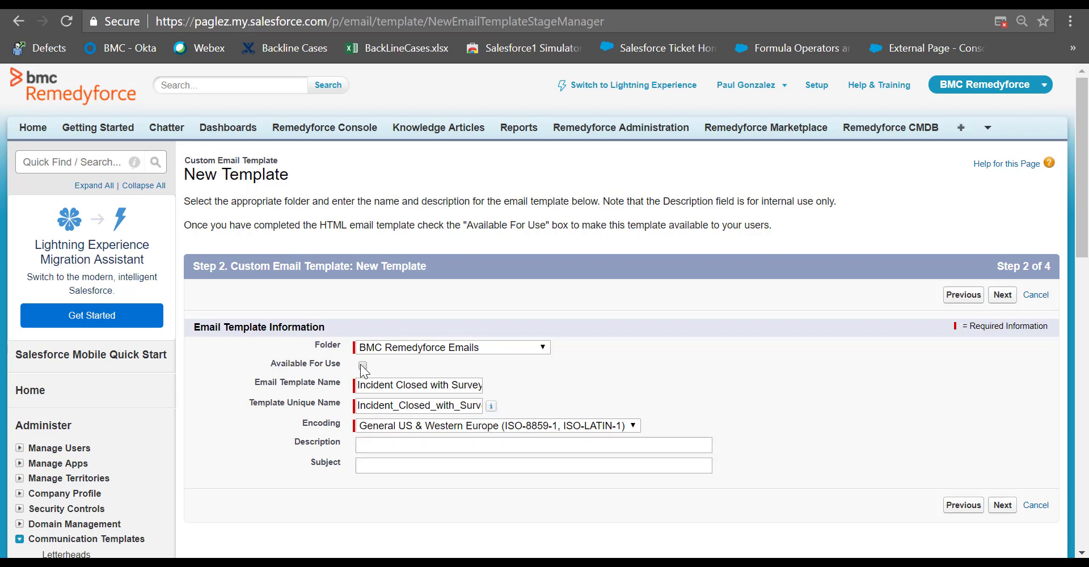
pyautogui.click(1002, 295)
# Step: Enter "Incident has been closed" as the email subject
pyautogui.click(497, 251)
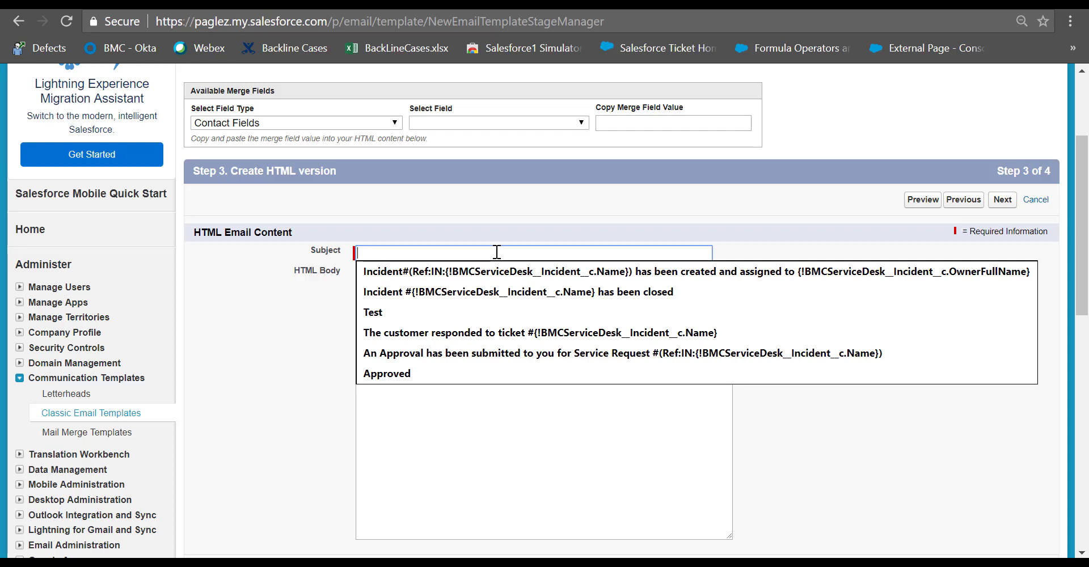
pyautogui.write('Incident ')
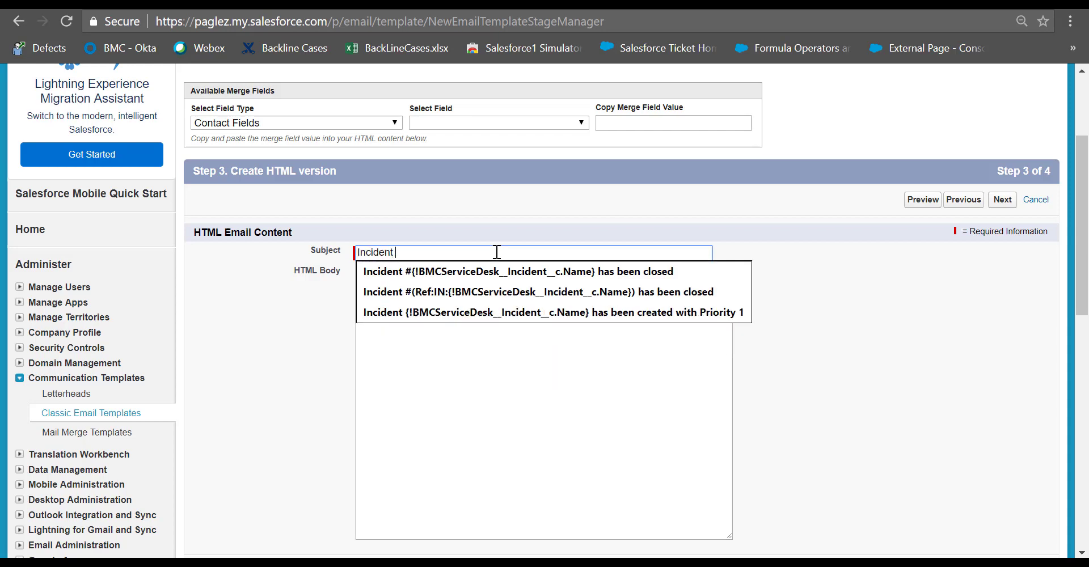
pyautogui.write('has been ')
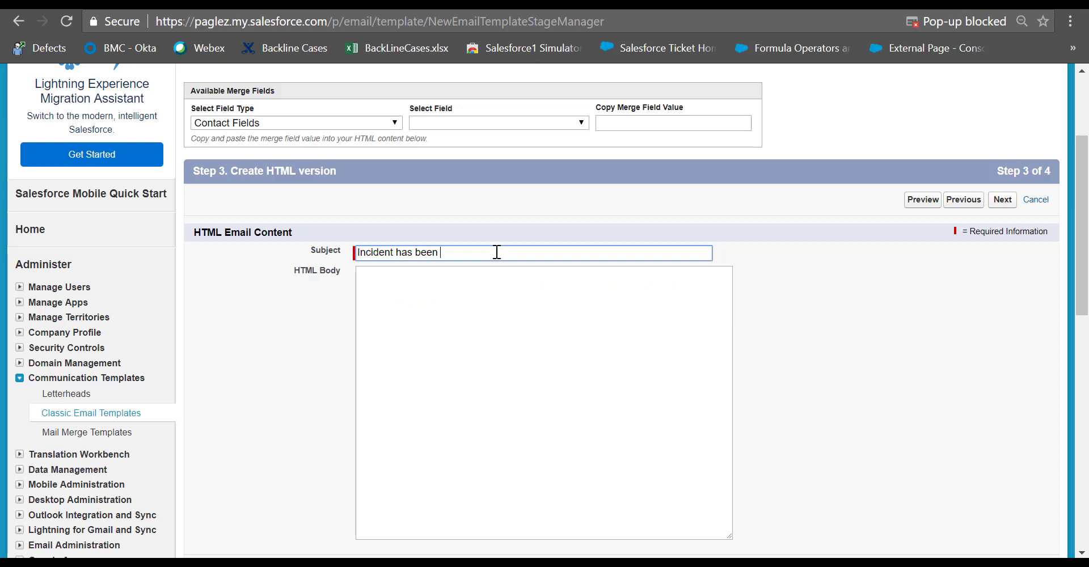
pyautogui.write('closed')
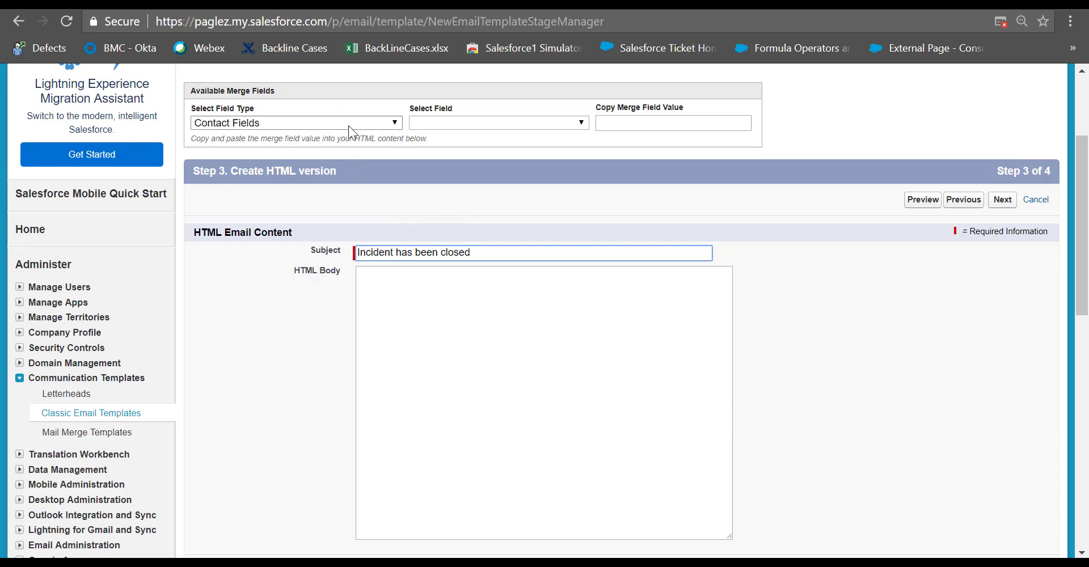
# Step: Copy the merge field value for the Incident Number and insert it after "Incident" in the subject
pyautogui.click(318, 122)
pyautogui.scroll(-10, 397, 188)
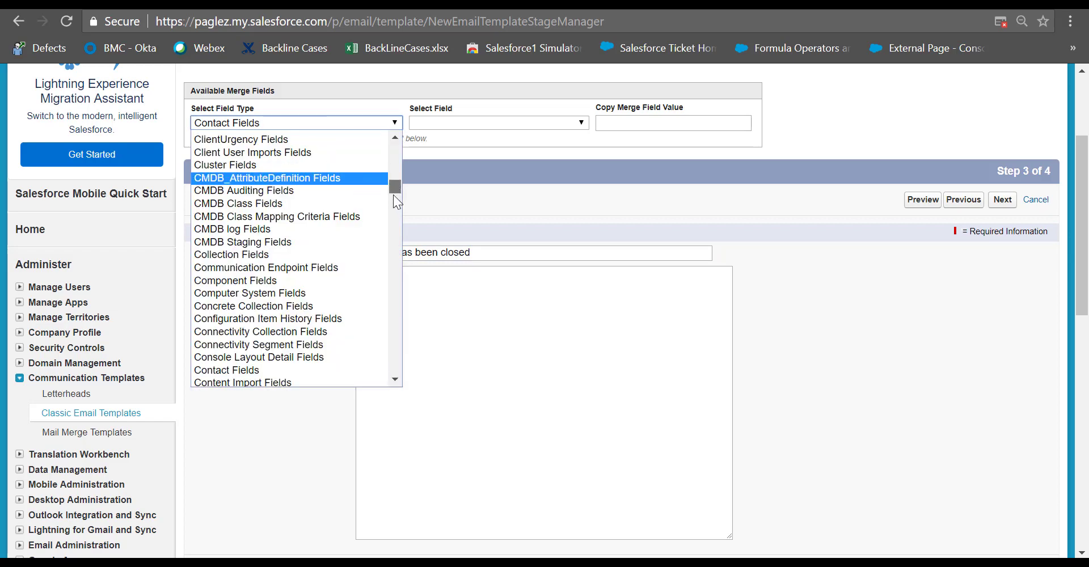
pyautogui.click(280, 261)
pyautogui.click(471, 121)
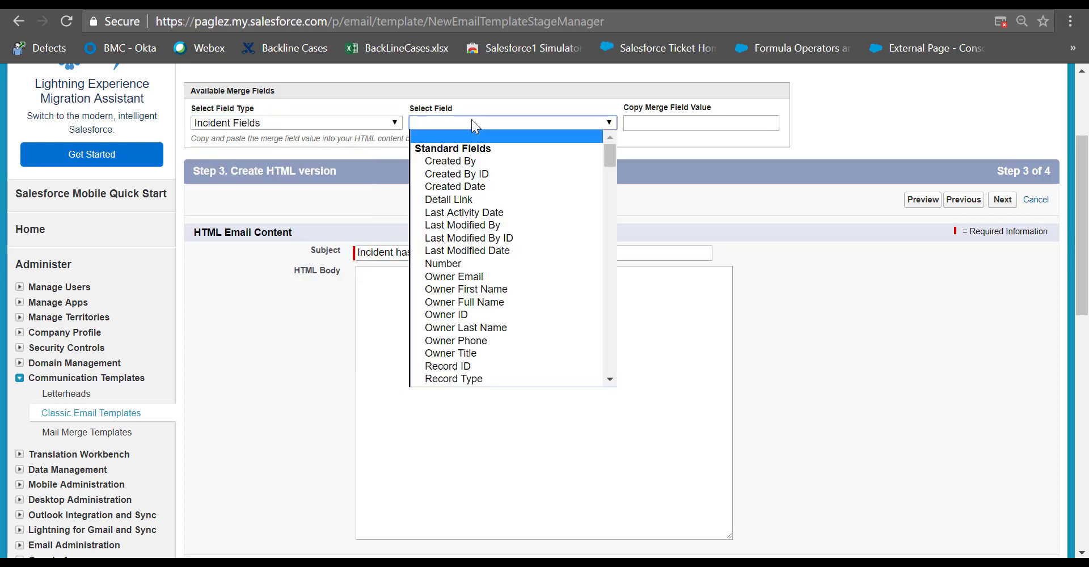
pyautogui.click(472, 262)
pyautogui.rightClick(681, 125)
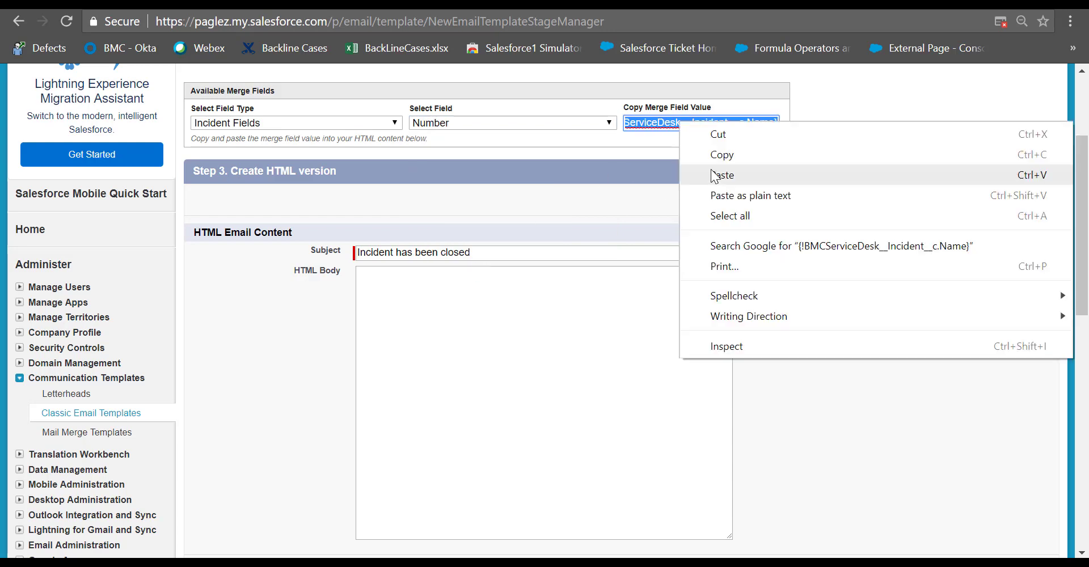
pyautogui.click(734, 155)
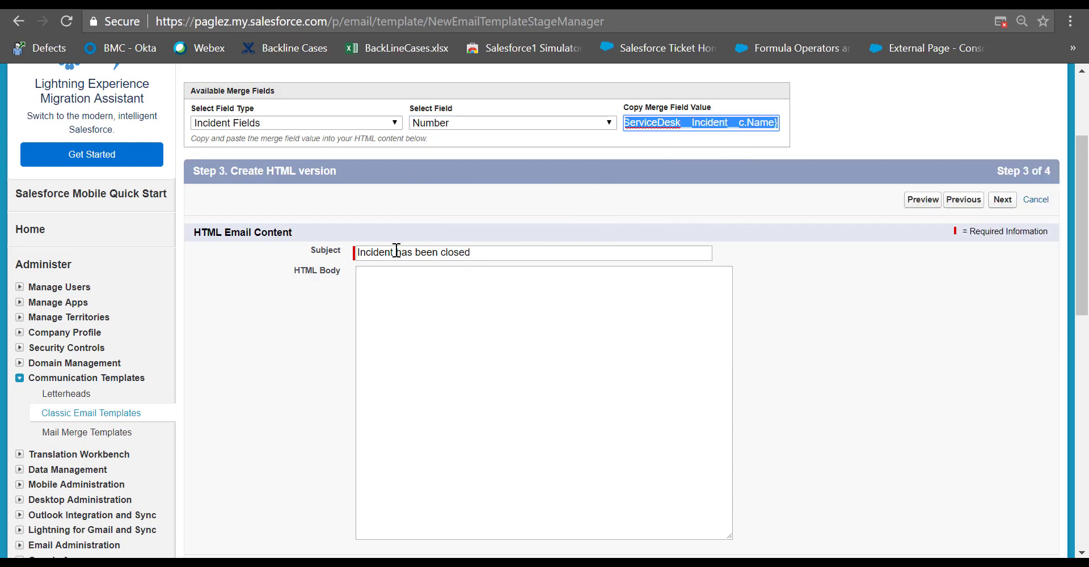
pyautogui.click(396, 252)
pyautogui.hotkey('ctrl', 'v')
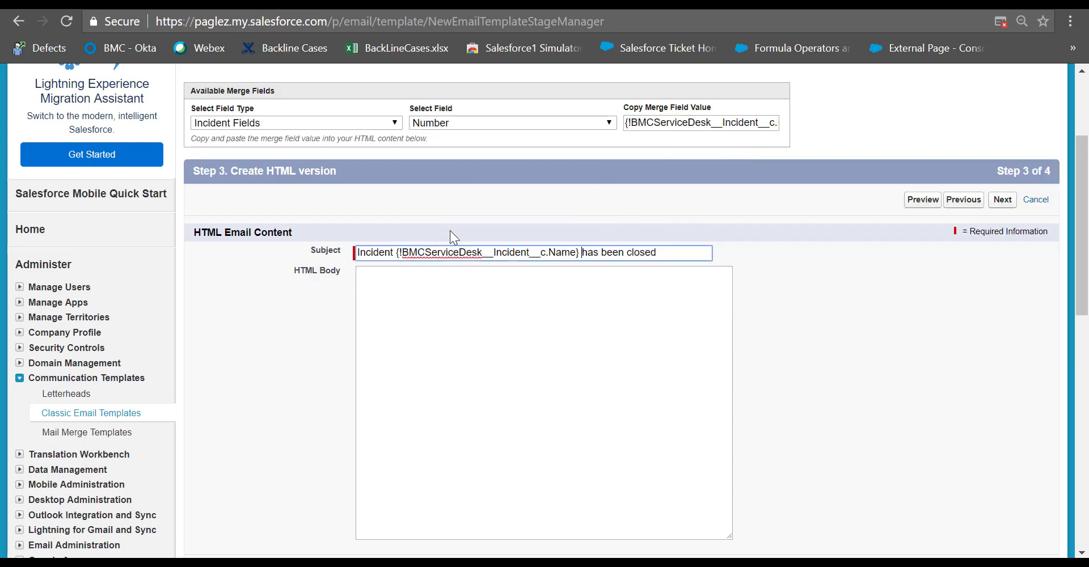
# Step: Paste the survey invitation into the HTML body and replace the "(SelfService Site URL)" placeholder with the copied site URL
pyautogui.click(394, 306)
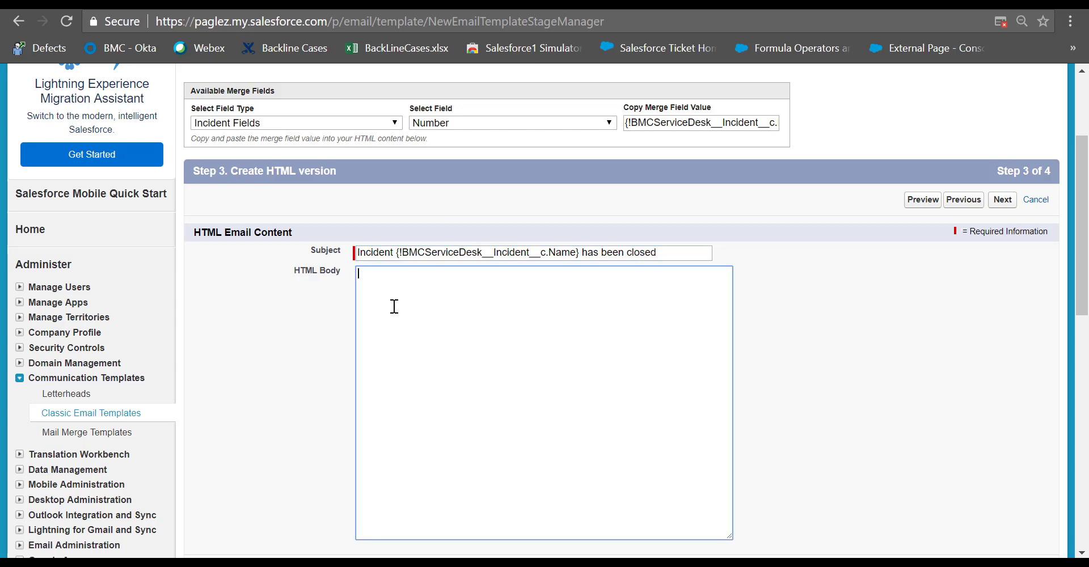
pyautogui.hotkey('ctrl', 'v')
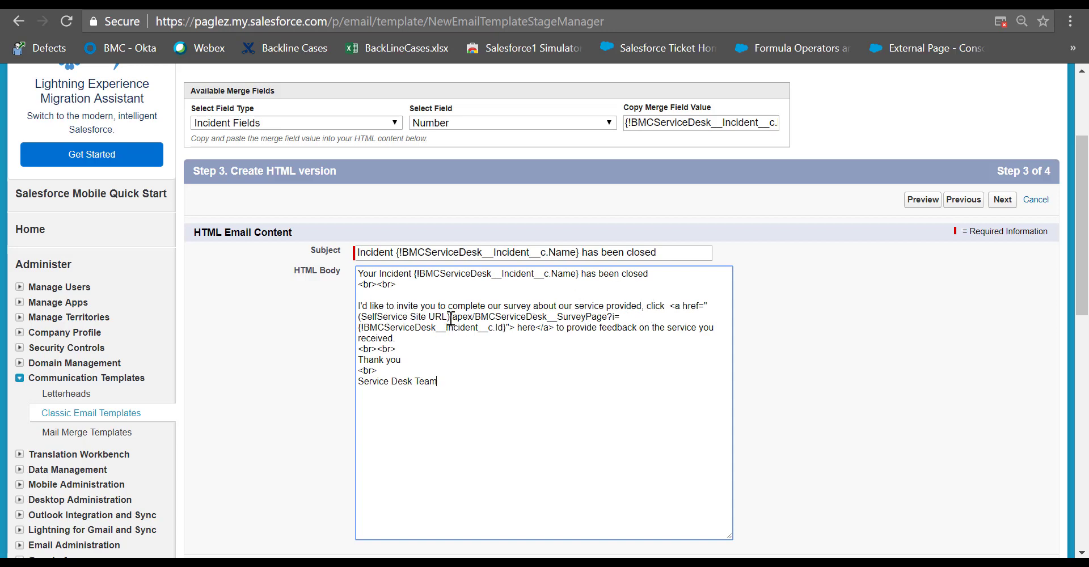
pyautogui.moveTo(451, 319); pyautogui.dragTo(360, 316)
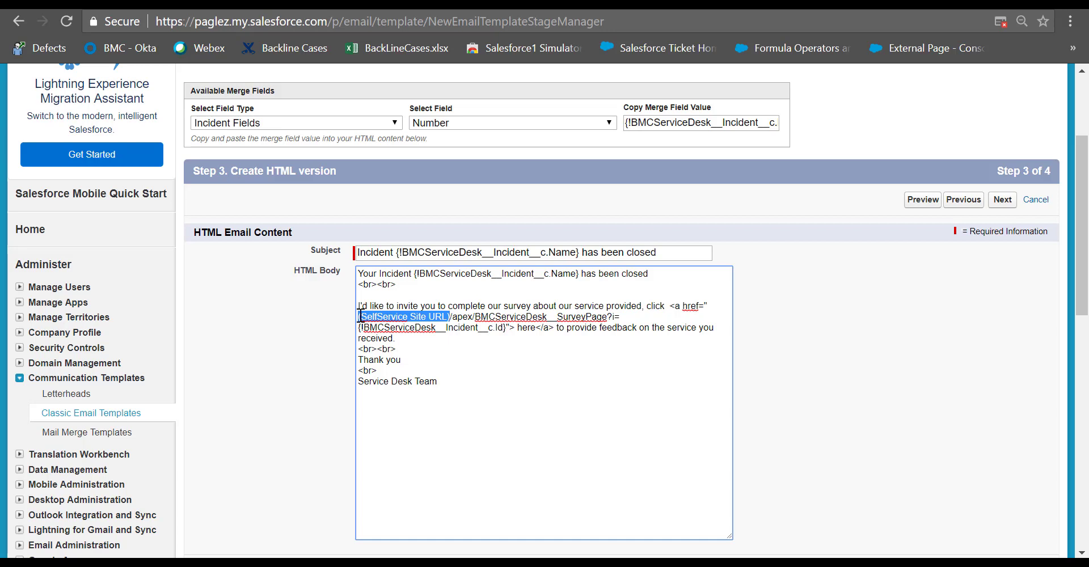
pyautogui.moveTo(360, 316); pyautogui.dragTo(451, 321)
pyautogui.hotkey('ctrl', 'v')
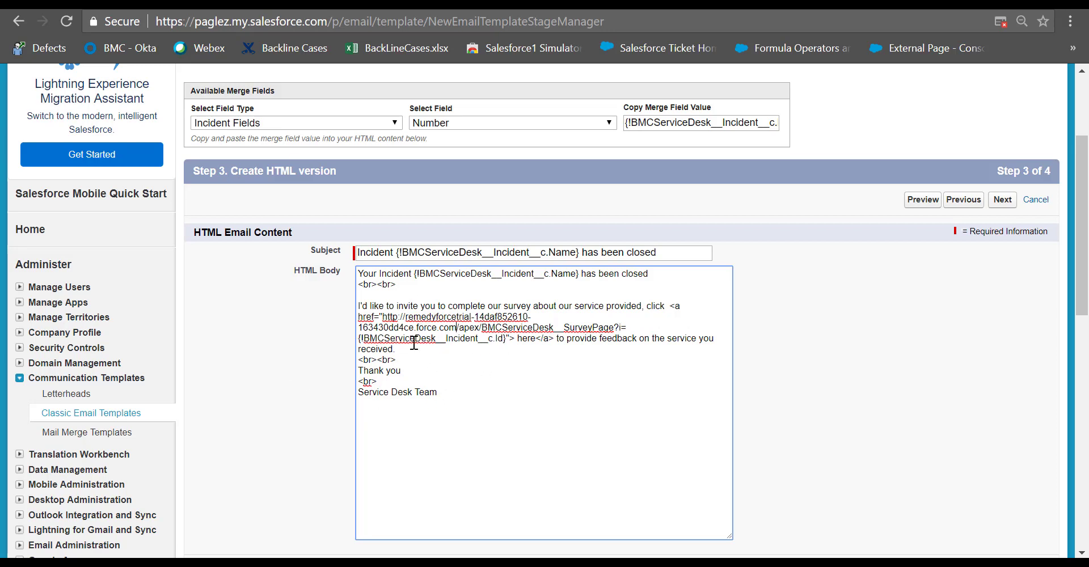
# Step: Finish and save the email template without plain-text content, and check the survey link in its HTML preview
pyautogui.click(1002, 202)
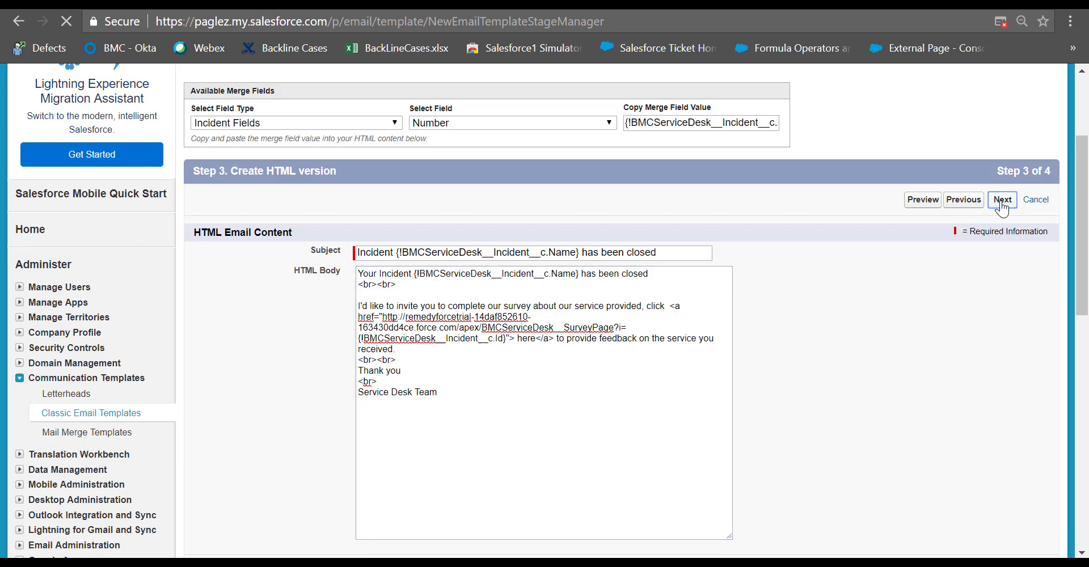
pyautogui.click(1001, 259)
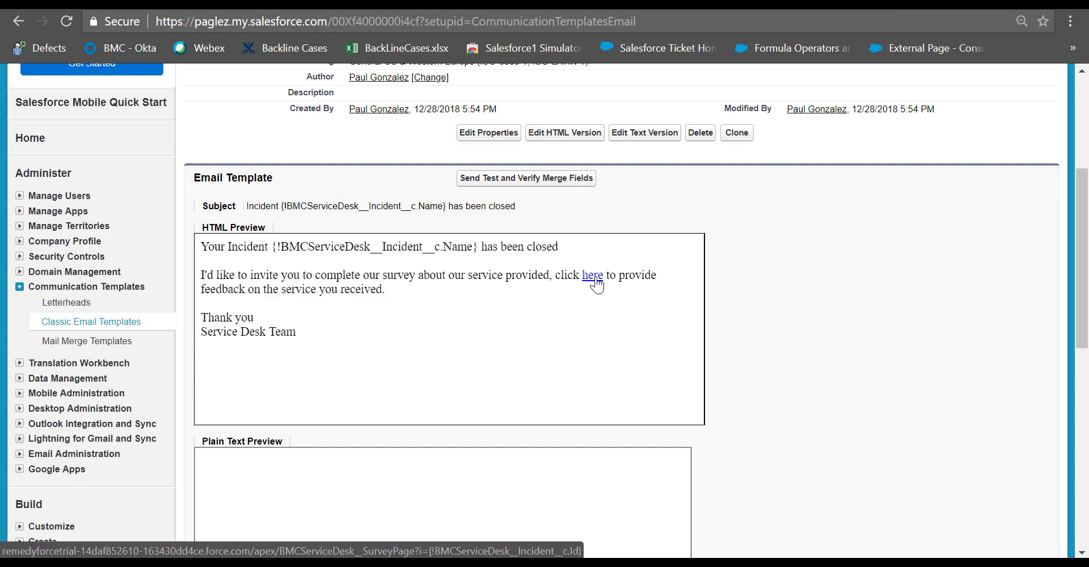
pyautogui.click(593, 278)
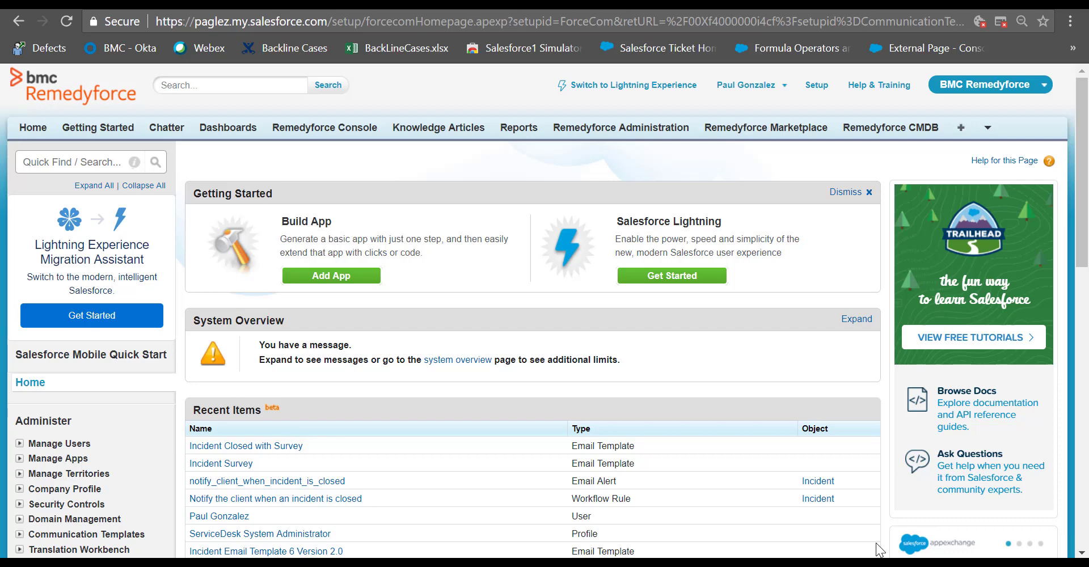
# Step: Find the workflow rules in Setup and start a new rule for the Incident object
pyautogui.click(65, 164)
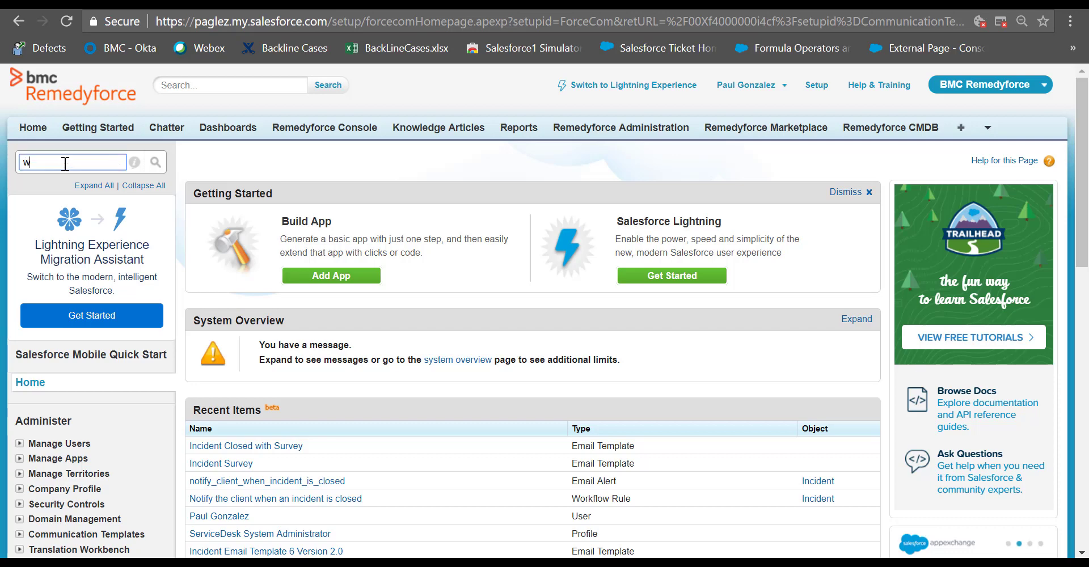
pyautogui.write('workflo')
pyautogui.click(86, 278)
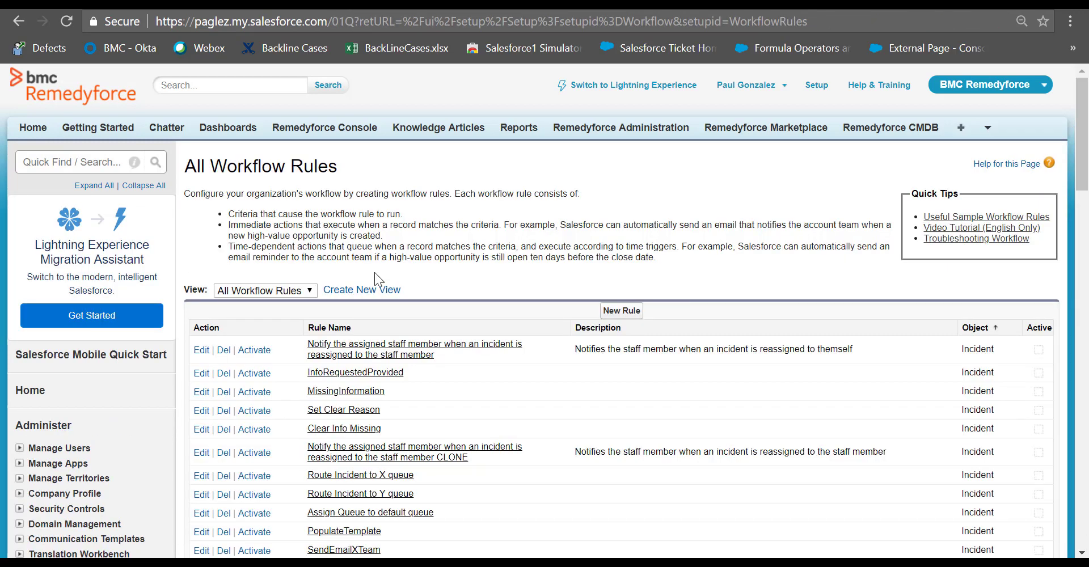
pyautogui.click(603, 312)
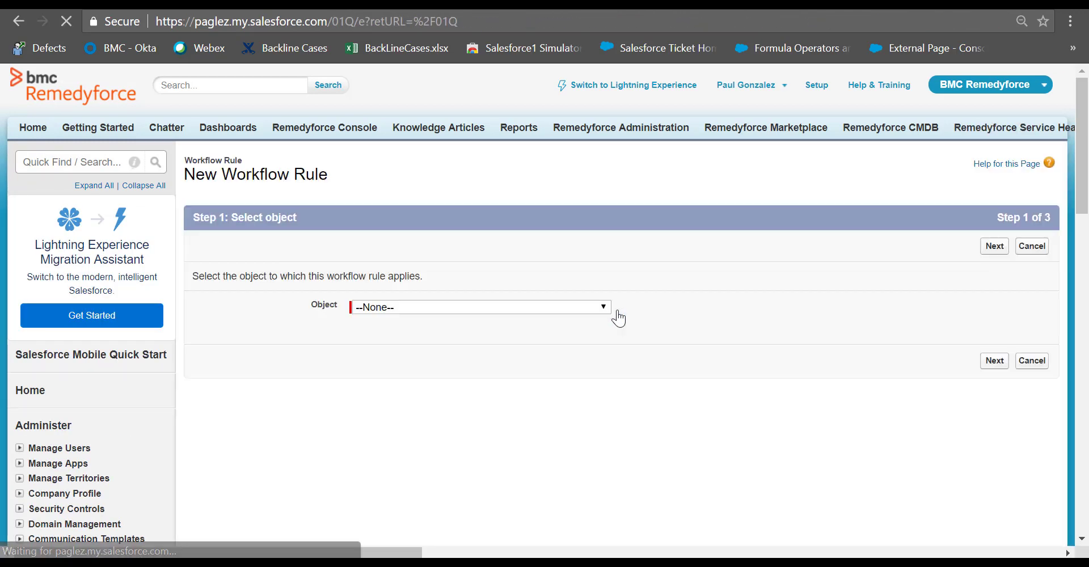
pyautogui.click(482, 308)
pyautogui.write('i')
pyautogui.scroll(-1, 603, 136)
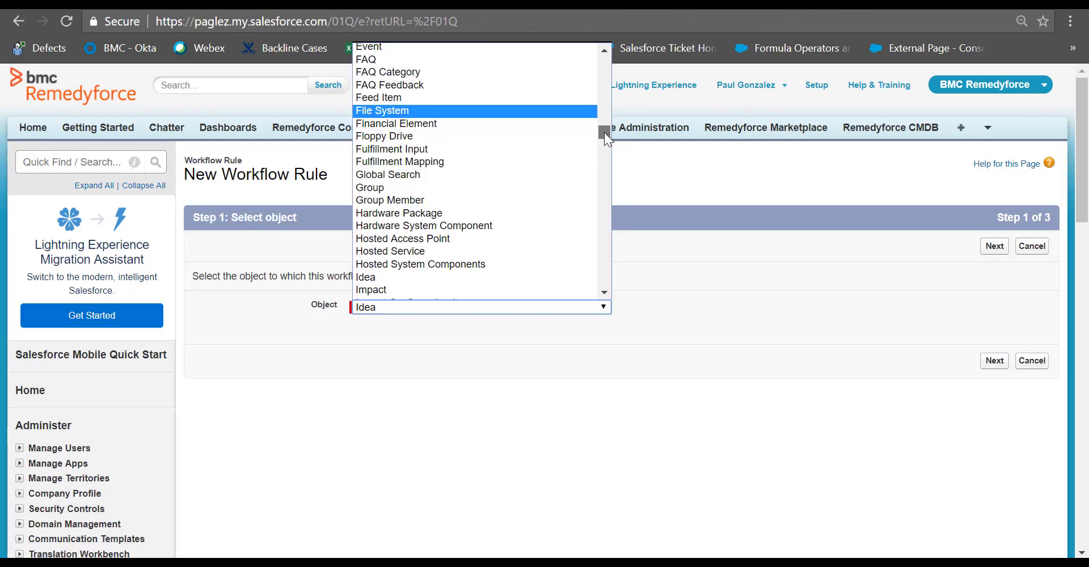
pyautogui.click(398, 292)
pyautogui.click(995, 362)
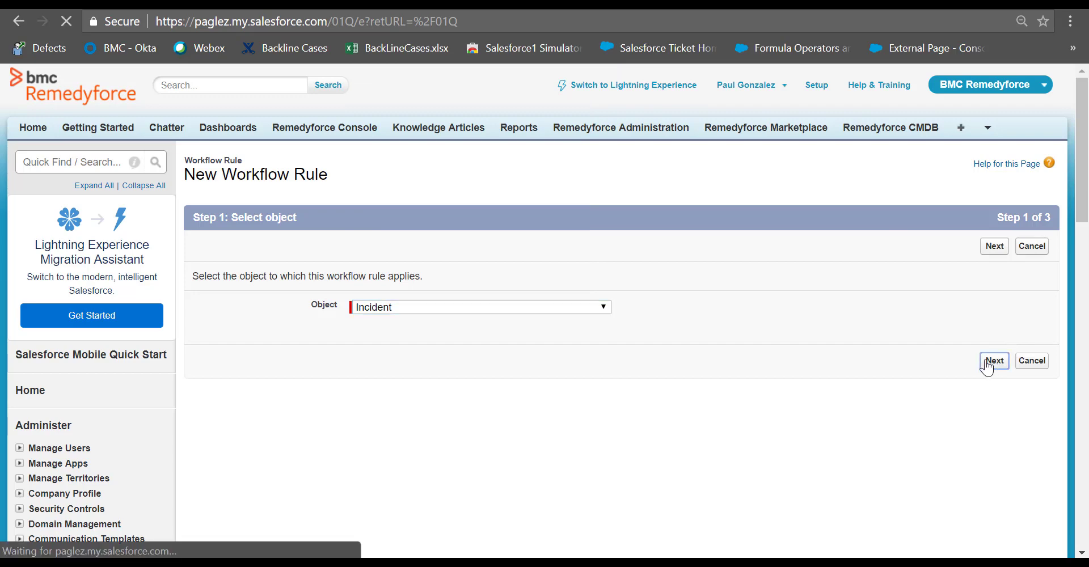
# Step: Name the workflow rule "WF Notify when Incident is closed" and leave its description empty
pyautogui.click(379, 334)
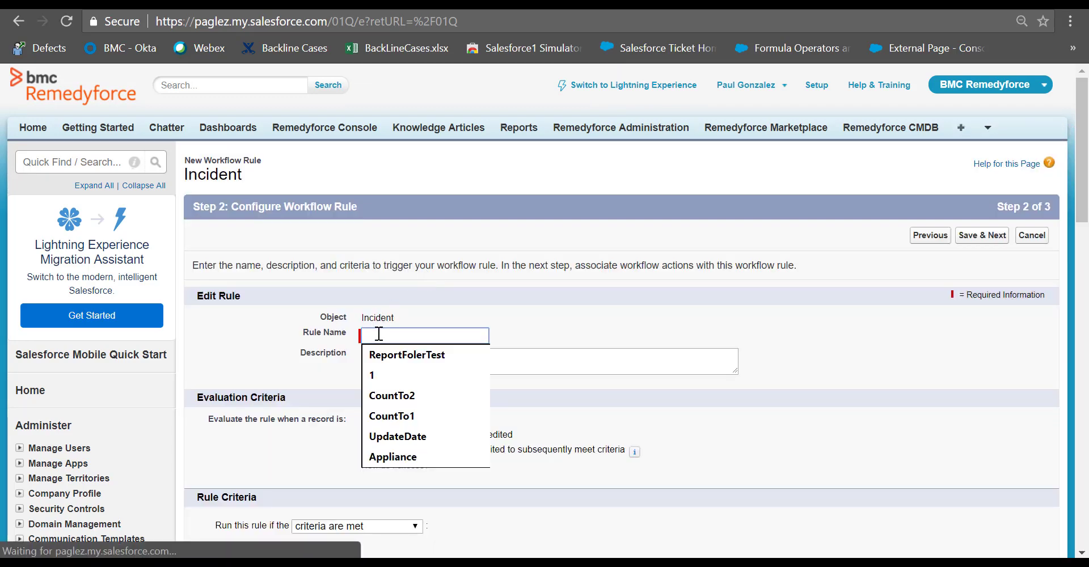
pyautogui.hotkey('ctrl', 'v')
pyautogui.click(482, 358)
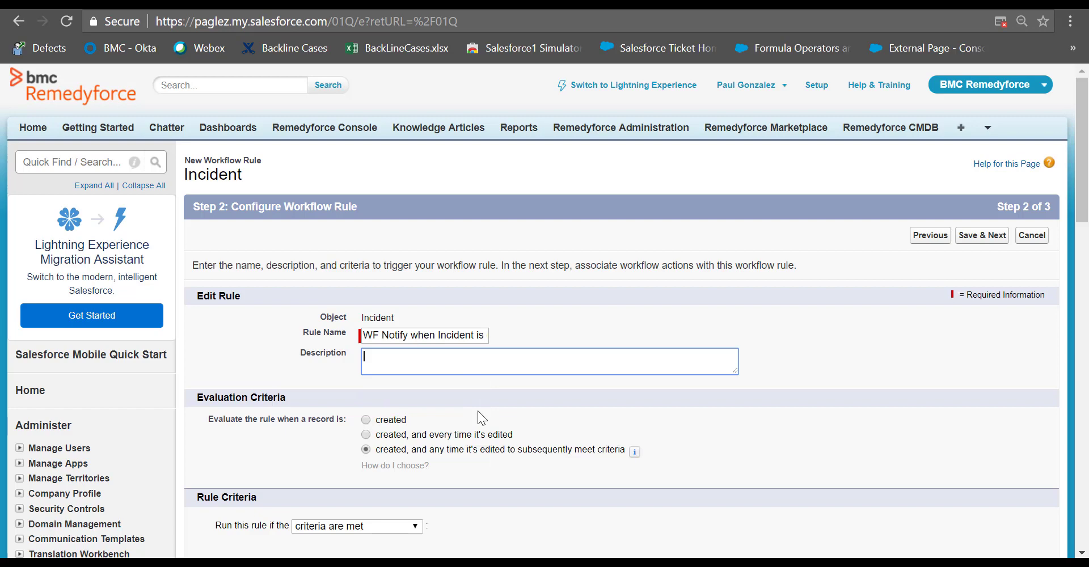
# Step: Set the rule criteria to Incident: State Open equals False and save the rule to continue to its actions
pyautogui.scroll(-4, 376, 245)
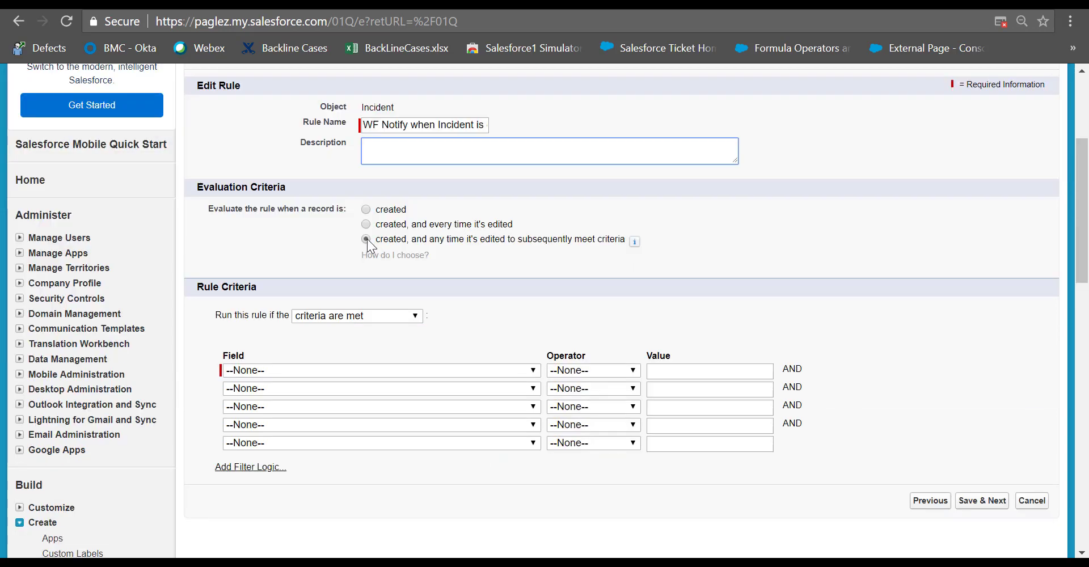
pyautogui.press('Tab')
pyautogui.press('Tab')
pyautogui.press('Tab')
pyautogui.write('Incident: State Open')
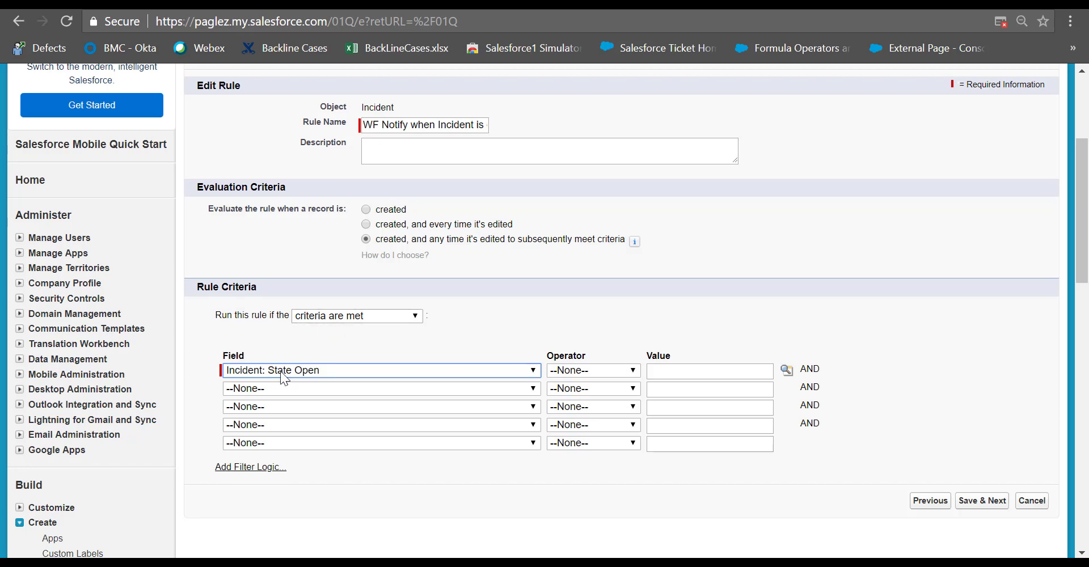
pyautogui.click(621, 372)
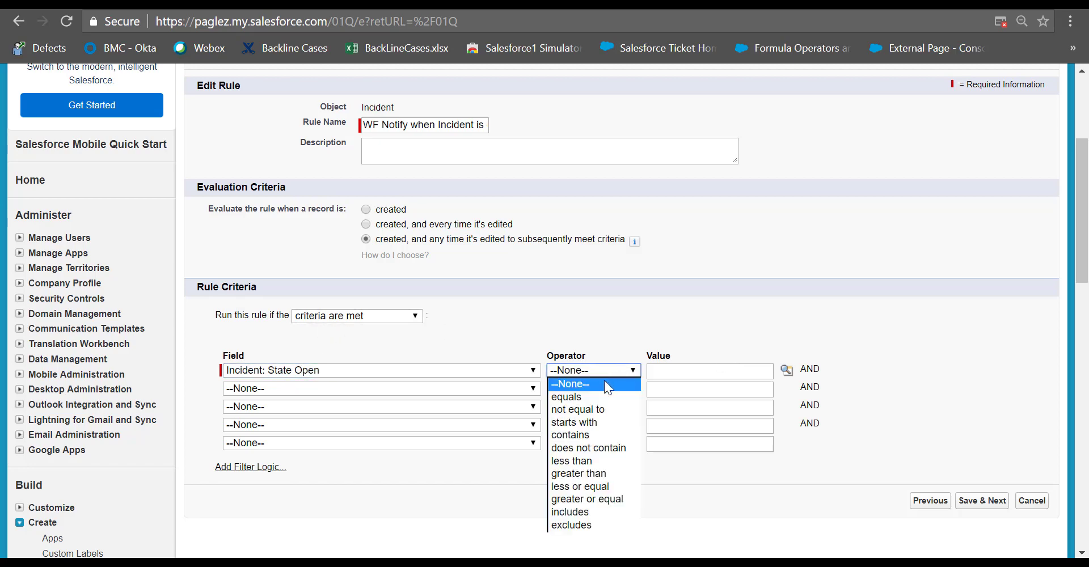
pyautogui.click(597, 394)
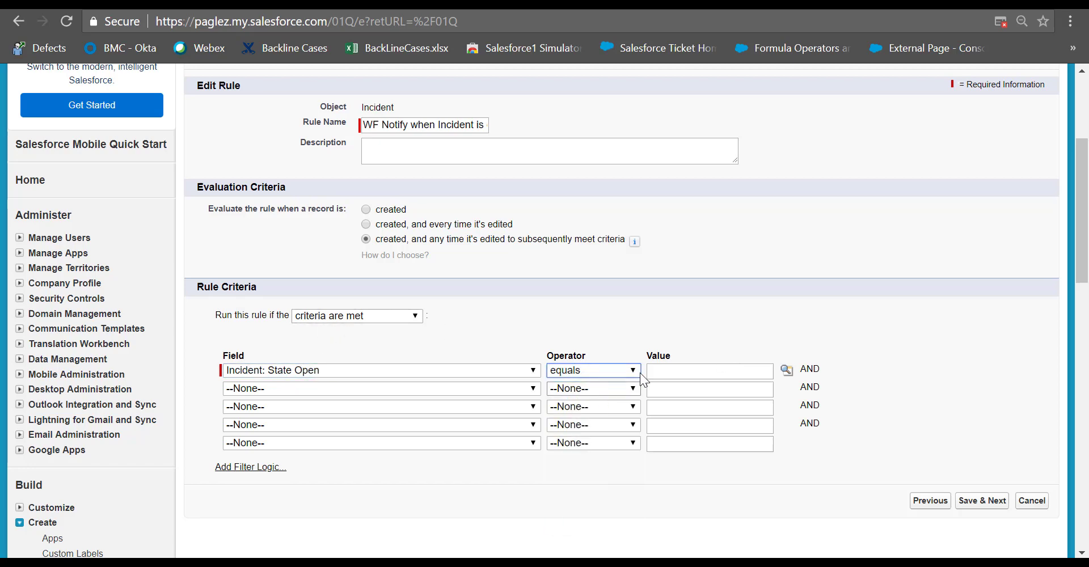
pyautogui.click(787, 372)
pyautogui.click(273, 80)
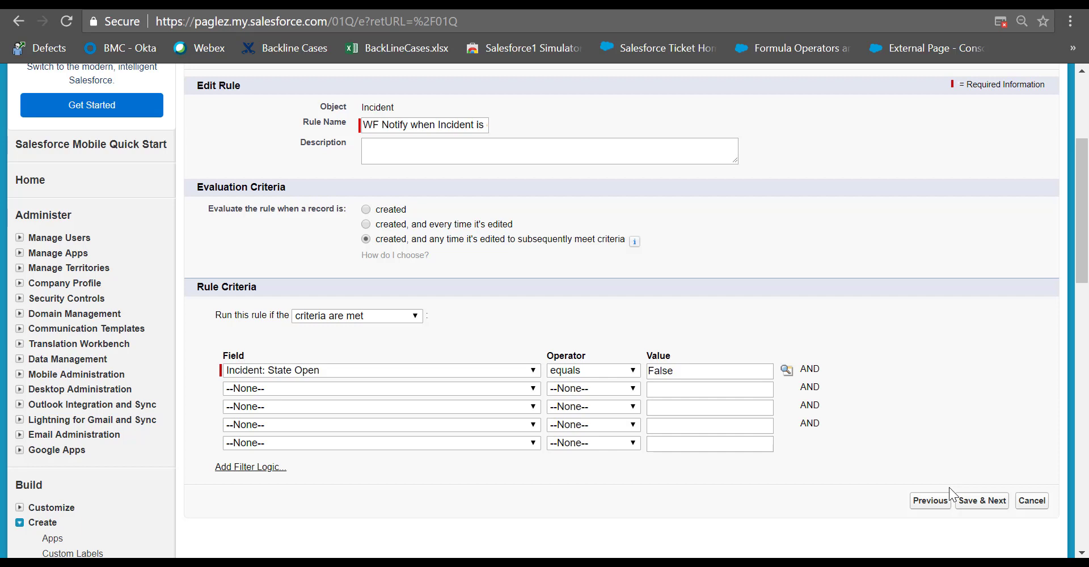
pyautogui.click(996, 505)
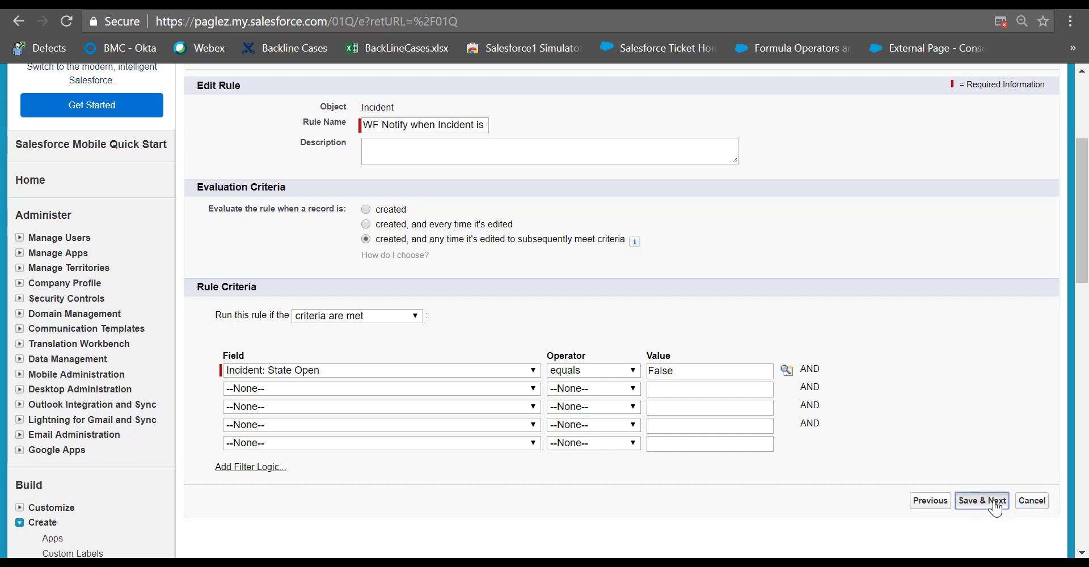
# Step: Add a new email alert as an immediate action, described as "Notify when Incident is closed and send survey link"
pyautogui.scroll(-2, 579, 273)
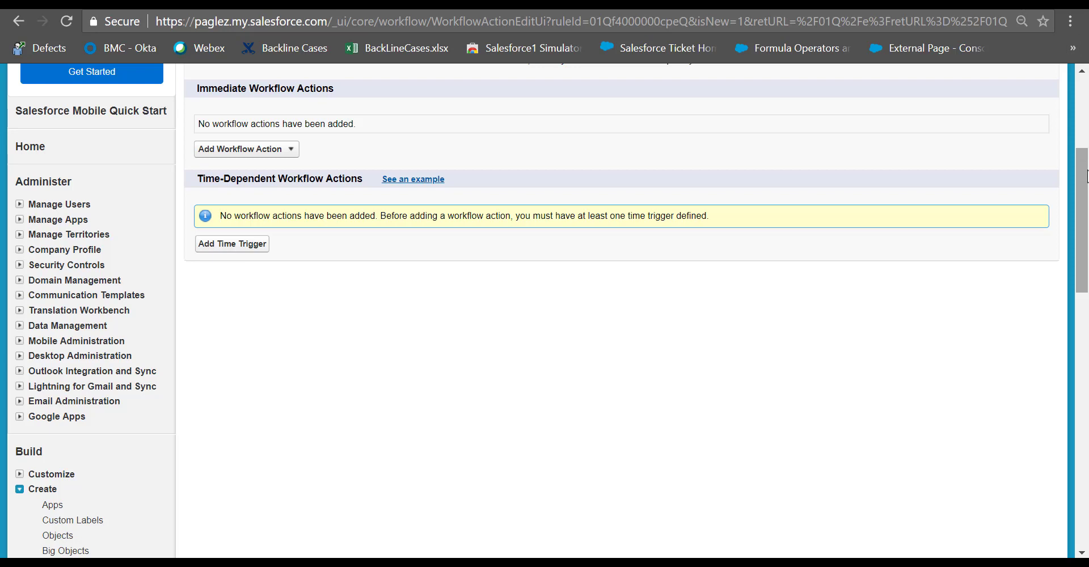
pyautogui.moveTo(1087, 176); pyautogui.dragTo(1087, 152)
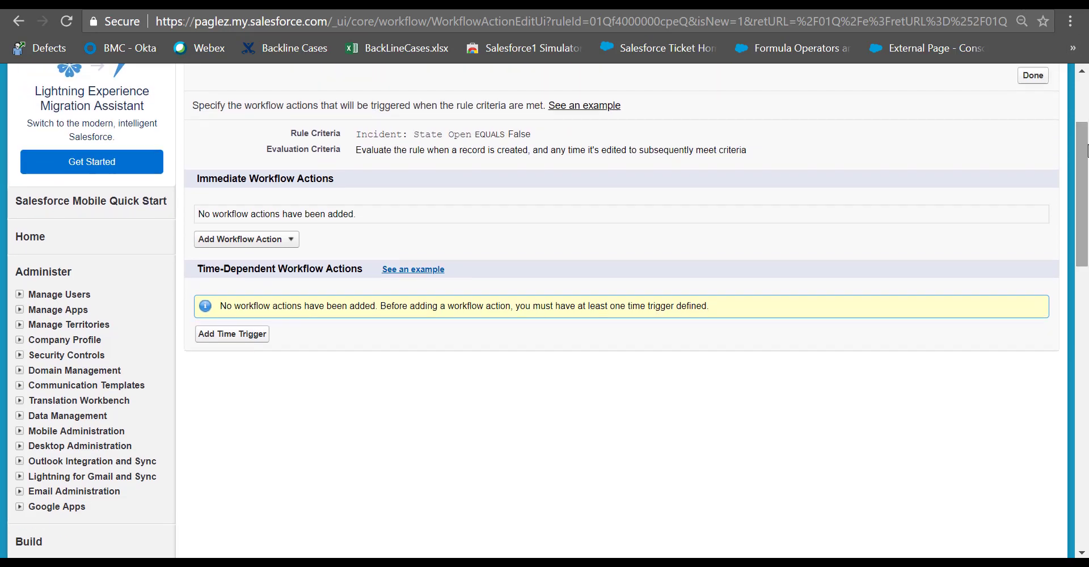
pyautogui.click(287, 243)
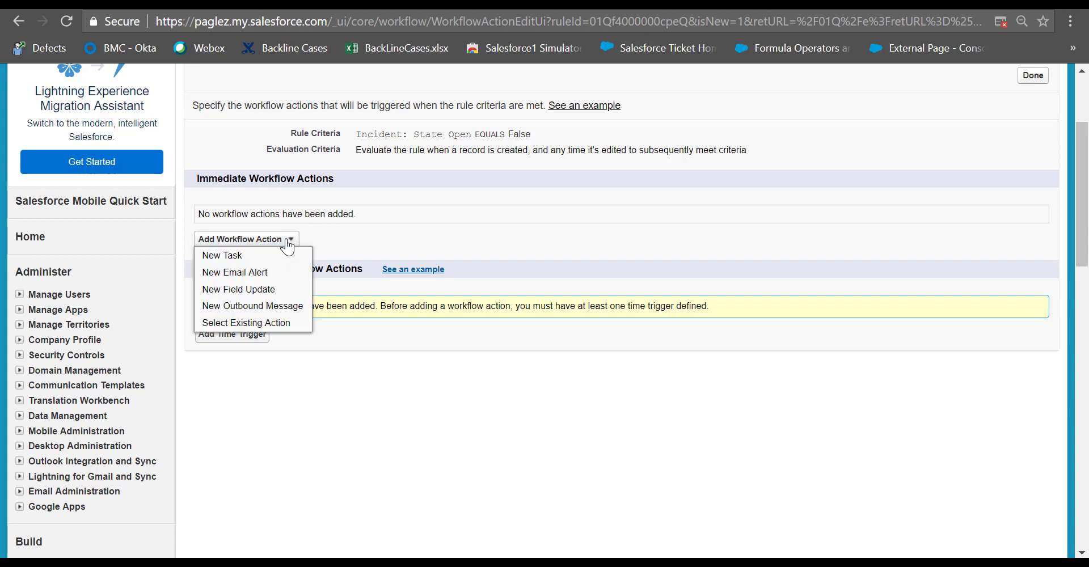
pyautogui.click(259, 274)
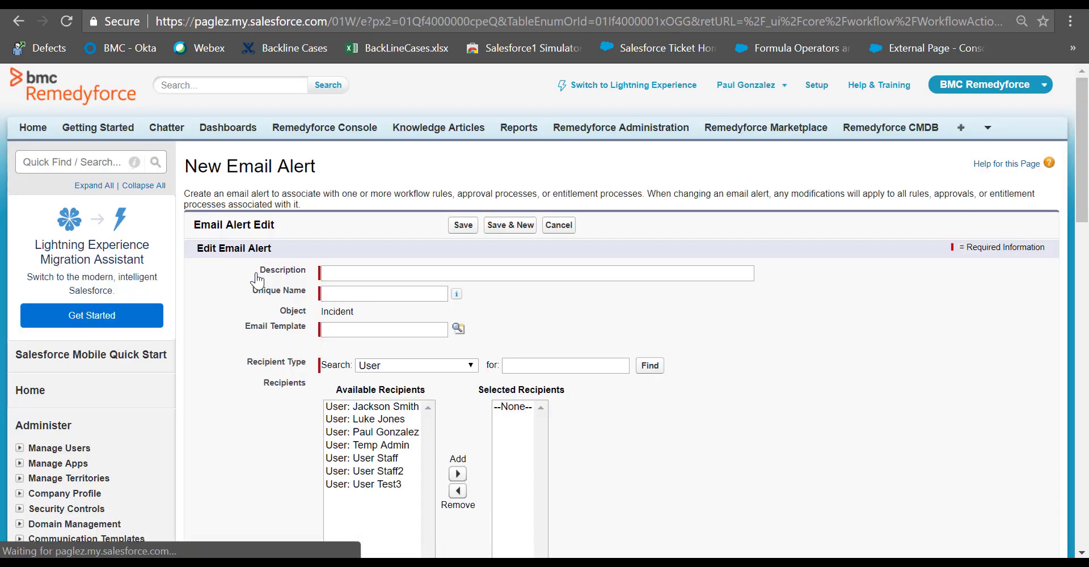
pyautogui.click(352, 273)
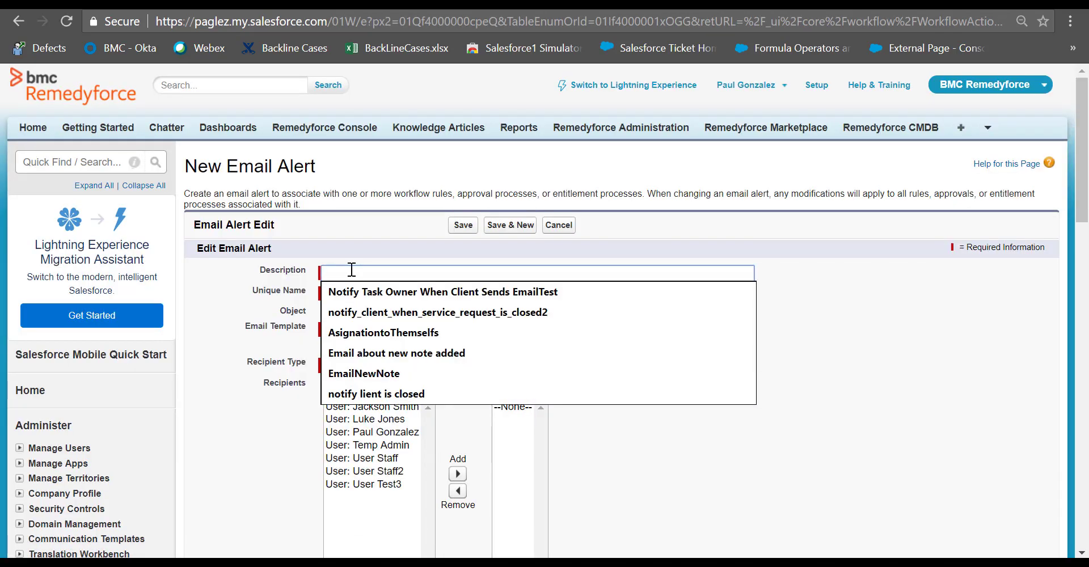
pyautogui.write('Notify when Incident is closed and send survey link')
# Step: Look up the "Incident Closed with Survey" template and assign it to the email alert
pyautogui.click(435, 332)
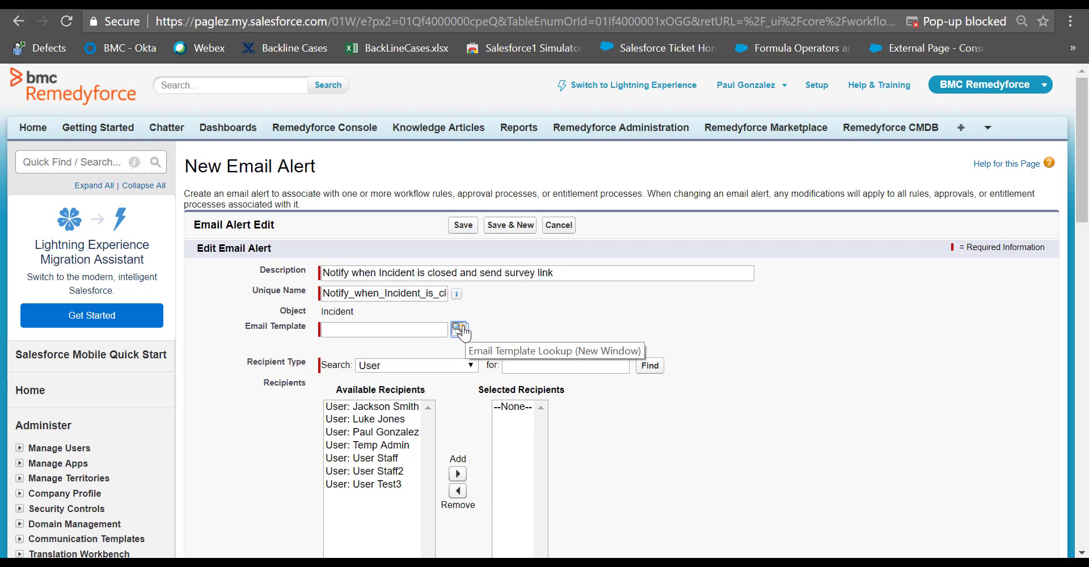
pyautogui.click(460, 330)
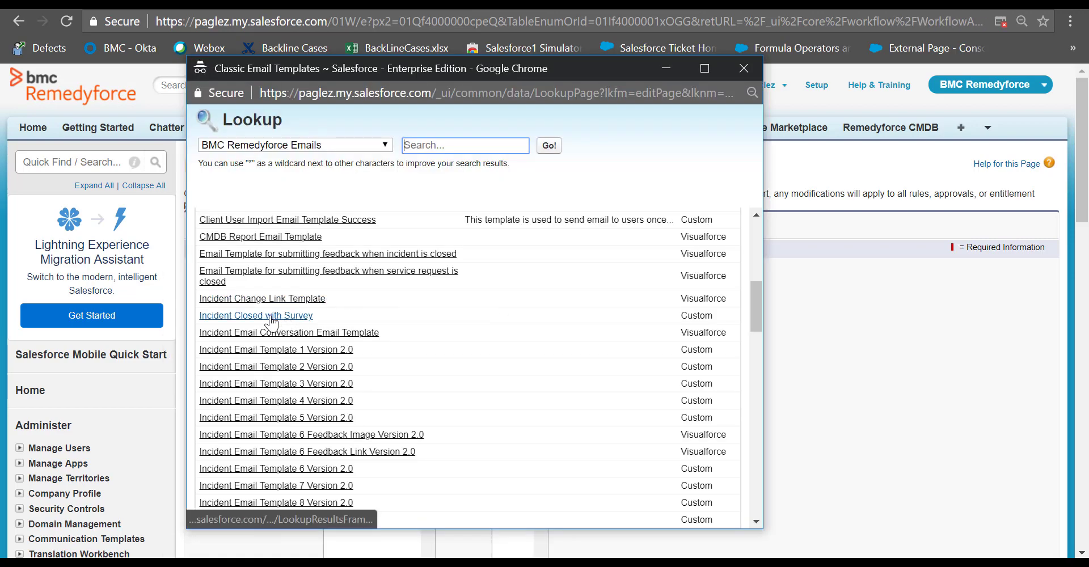
pyautogui.click(255, 316)
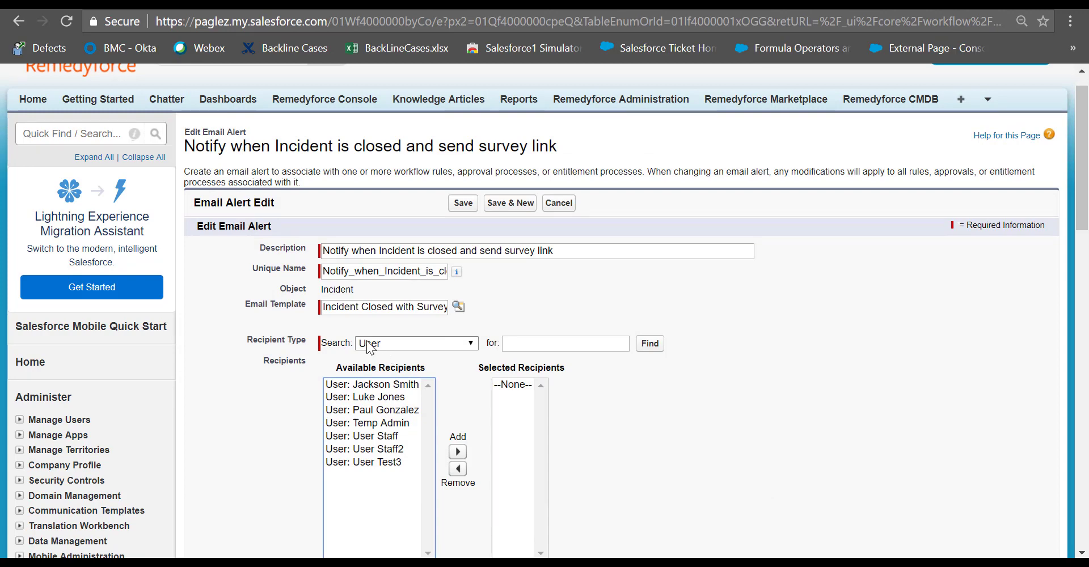
# Step: Set the alert's recipient type to Related User and add Client ID as the selected recipient
pyautogui.click(374, 344)
pyautogui.click(417, 448)
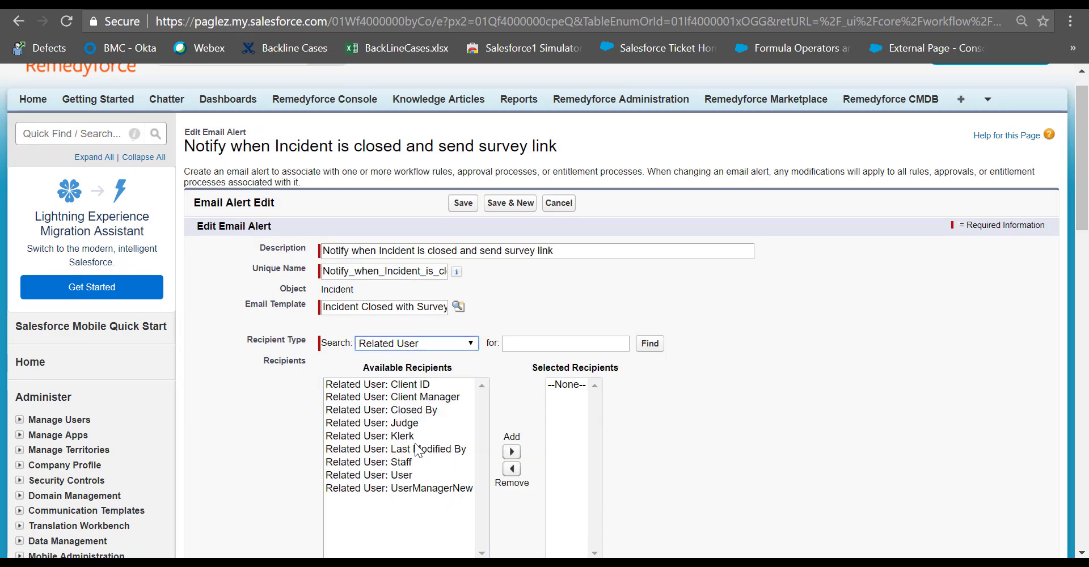
pyautogui.click(399, 386)
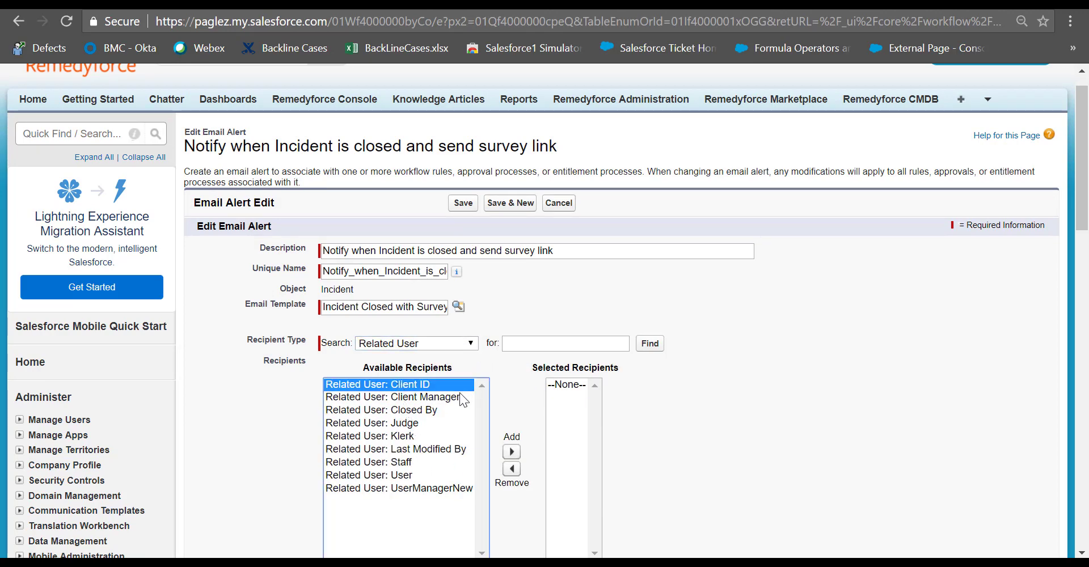
pyautogui.click(511, 451)
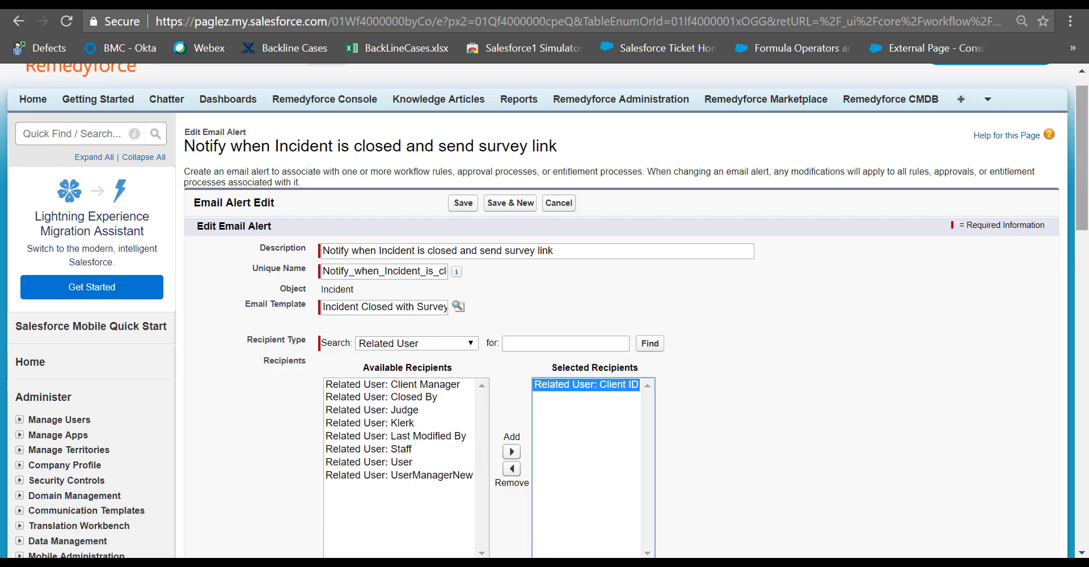
# Step: Save the email alert and activate the finished workflow rule
pyautogui.scroll(-6, 468, 340)
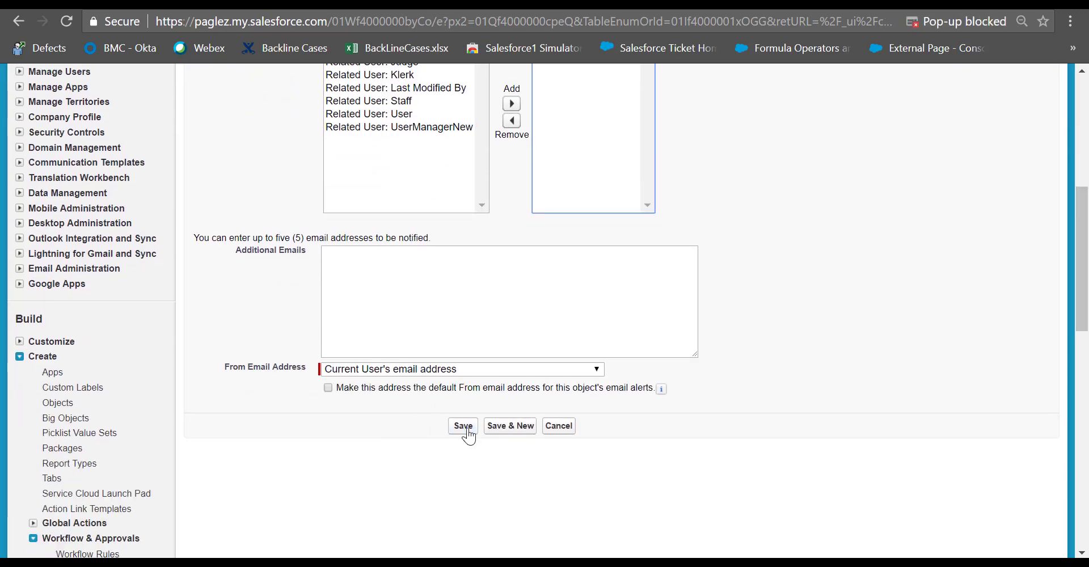
pyautogui.click(469, 432)
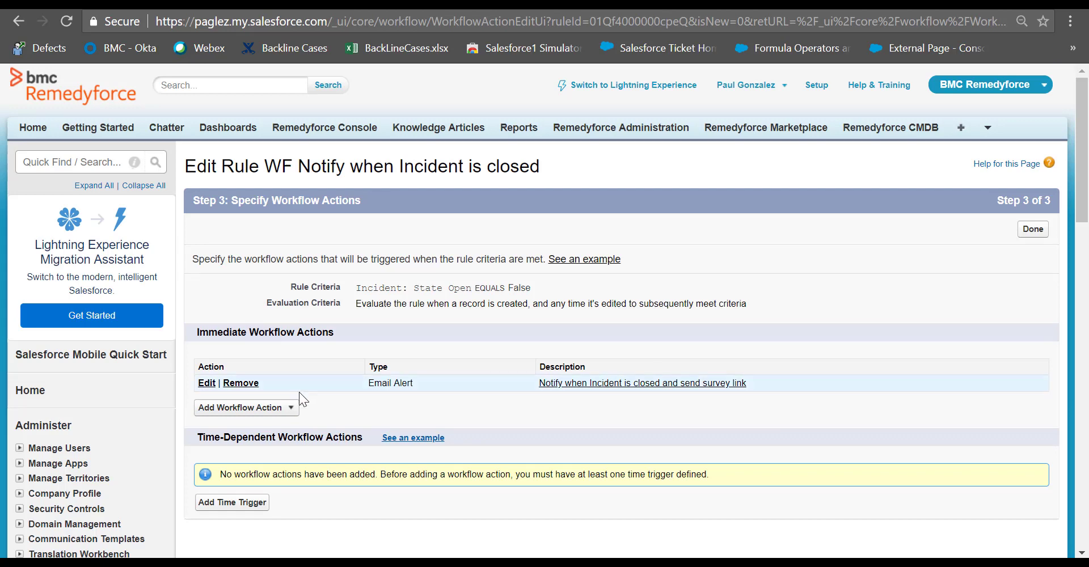
pyautogui.click(1033, 229)
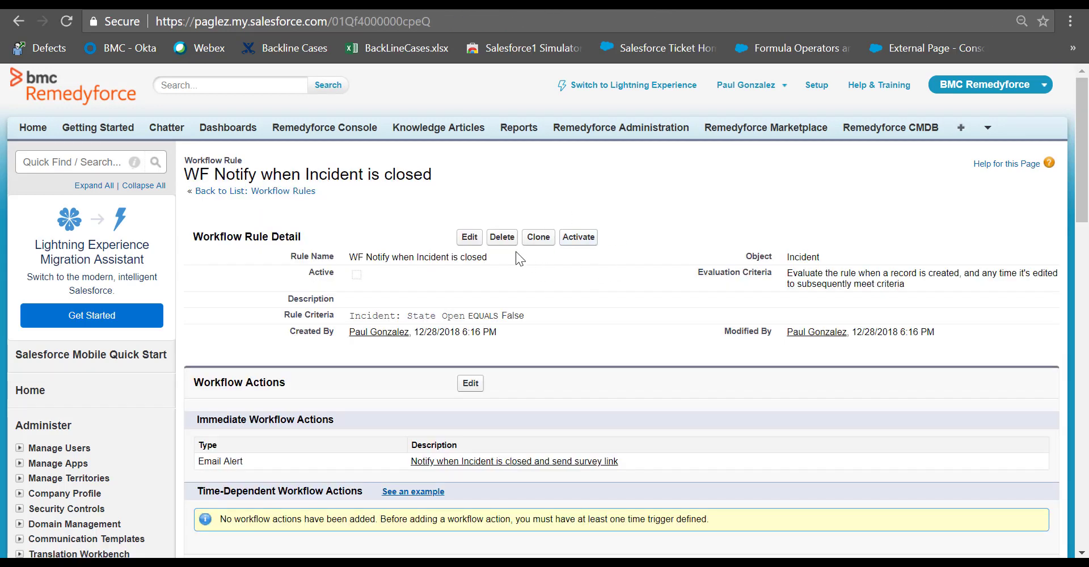
pyautogui.click(589, 242)
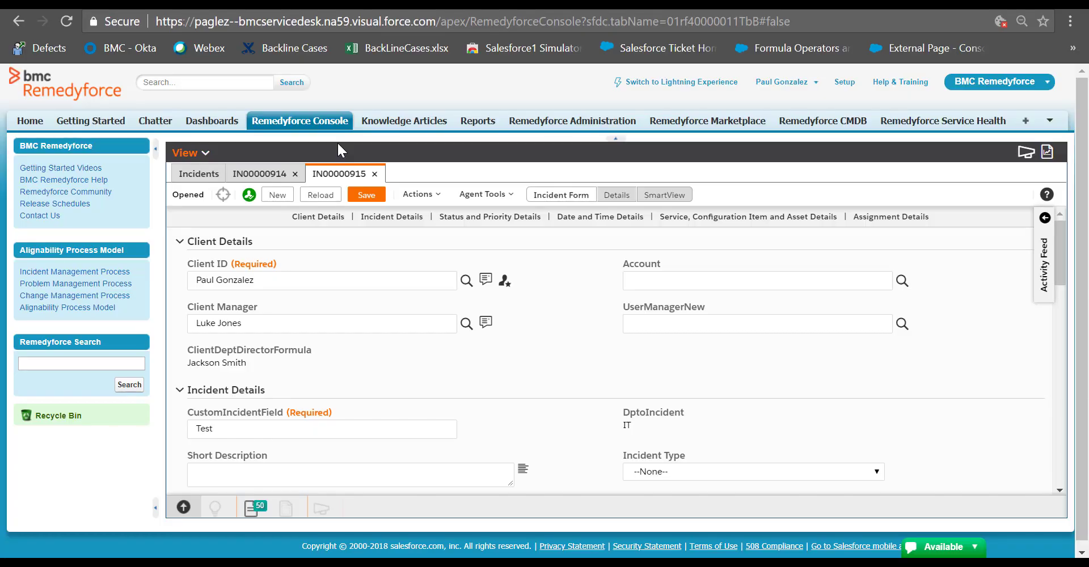
# Step: Close the open incident in the Remedyforce Console with the CLOSED status and save the closure
pyautogui.click(421, 195)
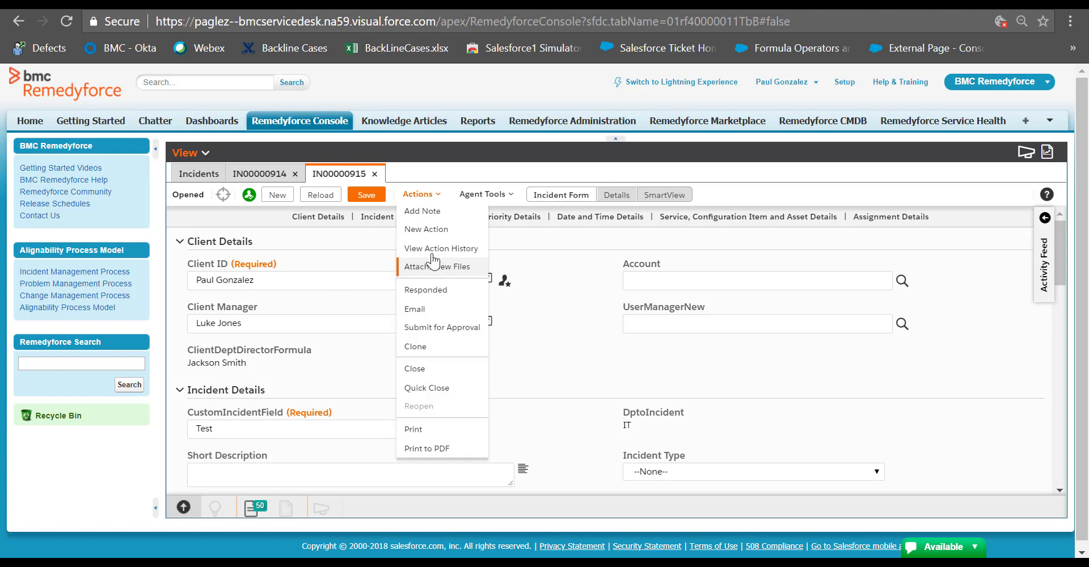
pyautogui.click(426, 368)
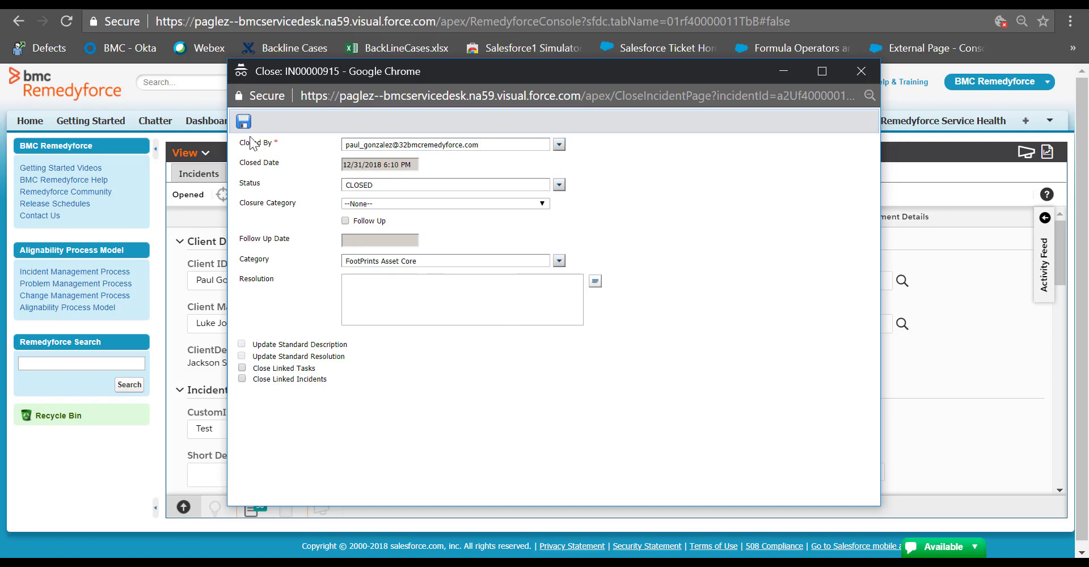
pyautogui.click(242, 117)
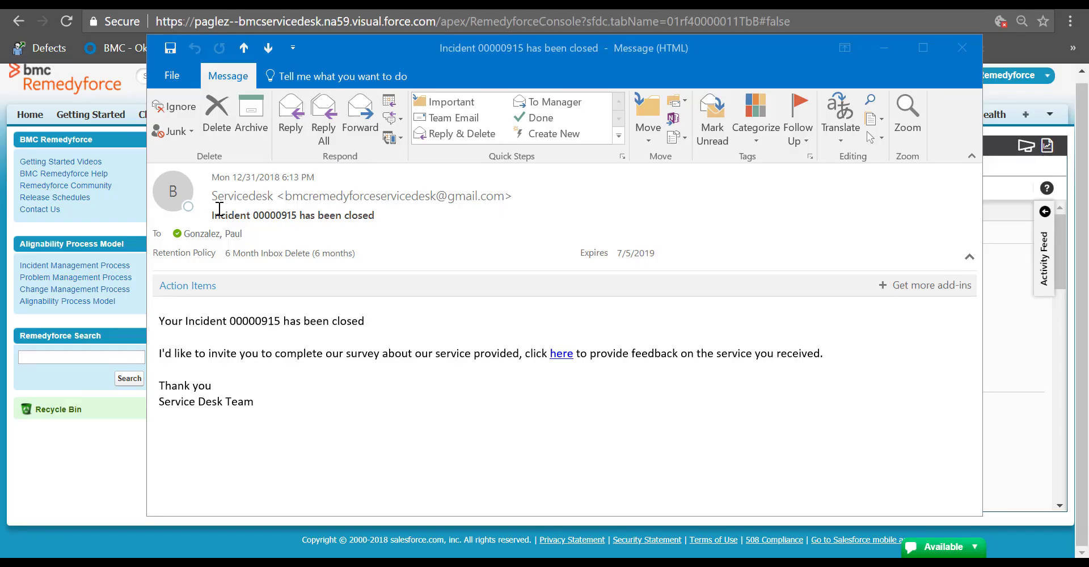
# Step: Open the survey from the incident-closed email, rate the request handling as "Extremely well", answer the remaining rating questions, and submit the survey
pyautogui.click(561, 354)
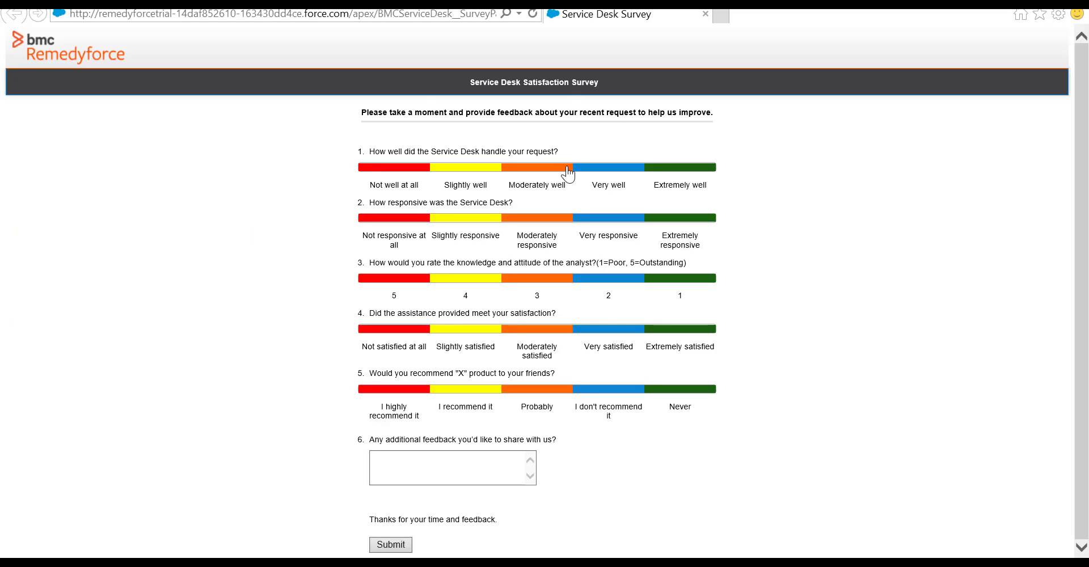
pyautogui.click(678, 168)
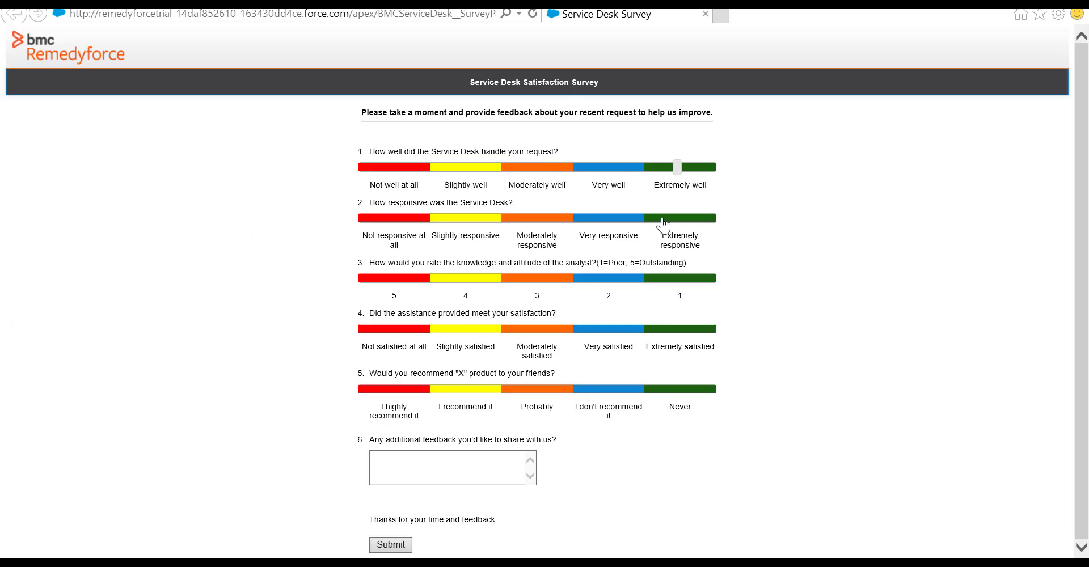
pyautogui.click(648, 279)
pyautogui.click(627, 329)
pyautogui.click(622, 389)
pyautogui.click(405, 545)
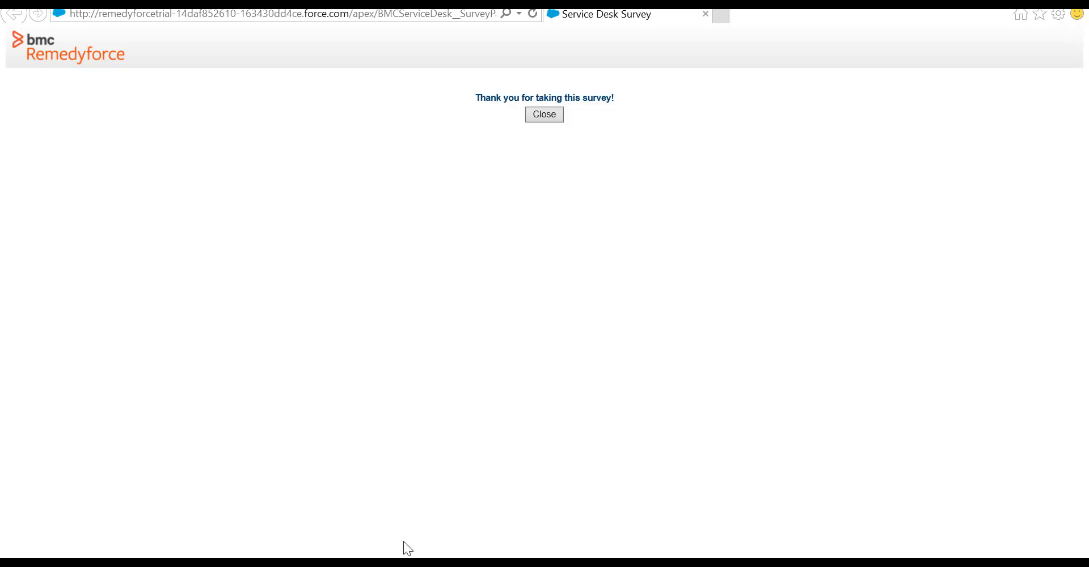